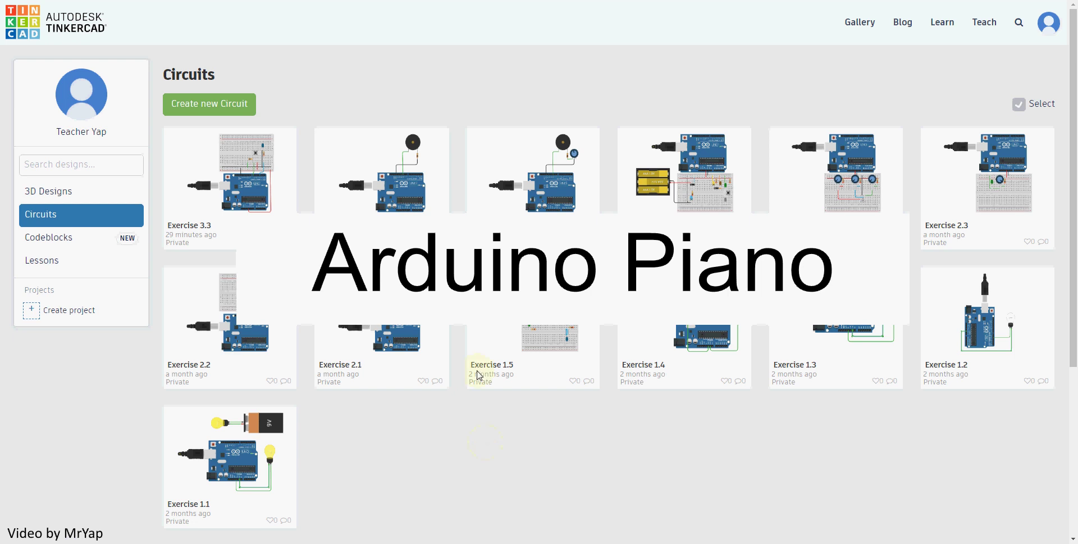
Create a new blank circuit design, auto-named 'Incredible Rottis'.
{"action": "right_click", "coordinate": [440, 267]}
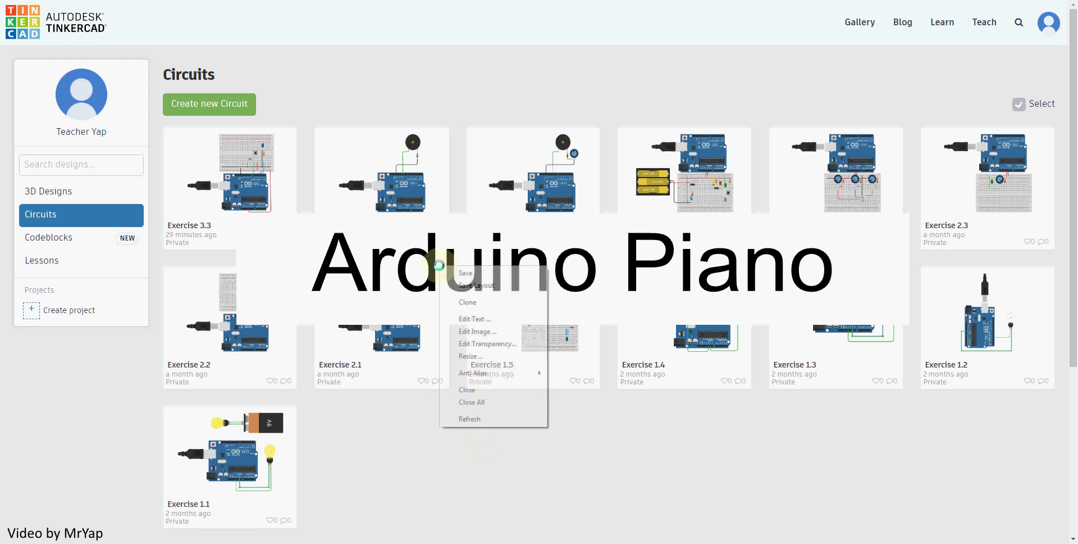
{"action": "left_click", "coordinate": [473, 390]}
{"action": "left_click", "coordinate": [212, 104]}
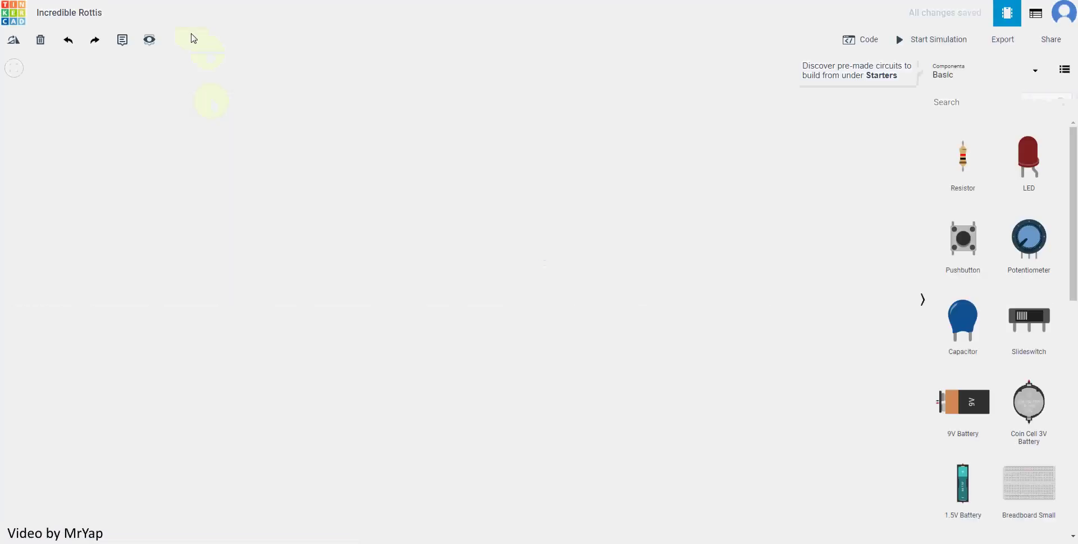
Rename the circuit from 'Incredible Rottis' to 'Exercise 3.4'.
{"action": "left_click", "coordinate": [84, 17]}
{"action": "type", "text": "Exercise 3.4"}
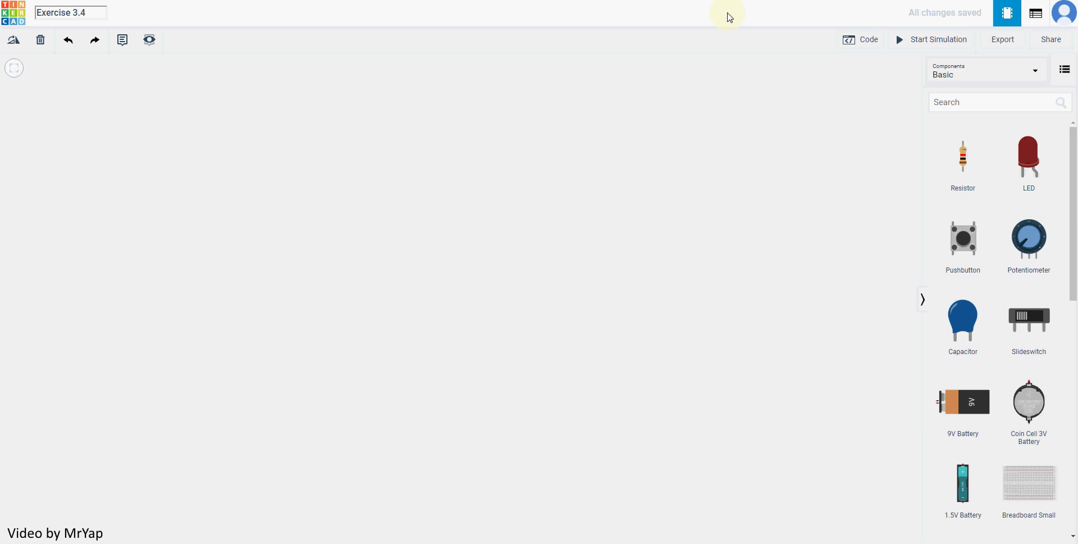
{"action": "key", "text": "Escape"}
{"action": "scroll", "coordinate": [1040, 351], "scroll_direction": "down", "scroll_amount": 3}
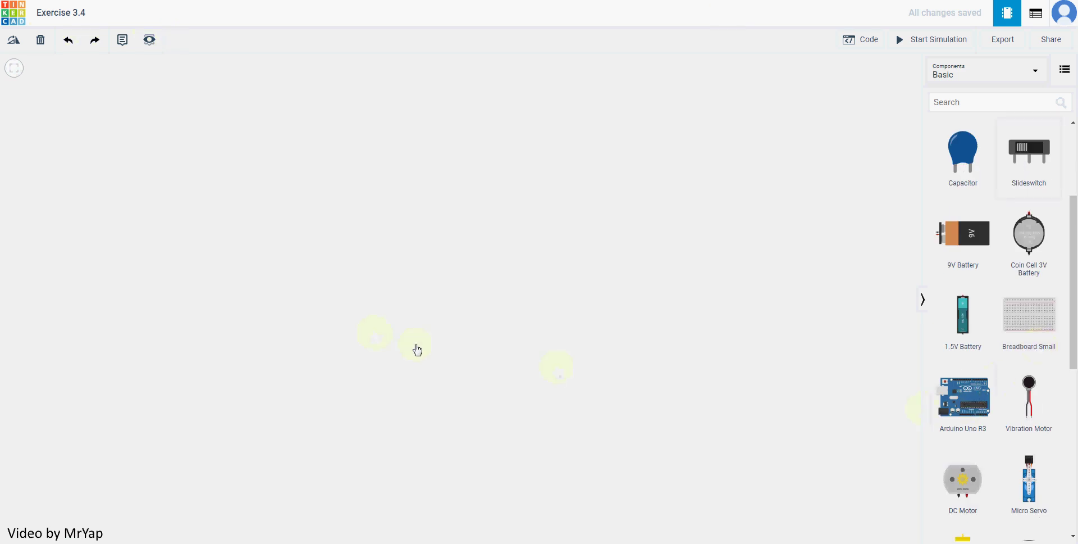
Place an Arduino Uno and small breadboard, wiring GND to the negative rail in black.
{"action": "left_click_drag", "start_coordinate": [418, 349], "coordinate": [537, 398]}
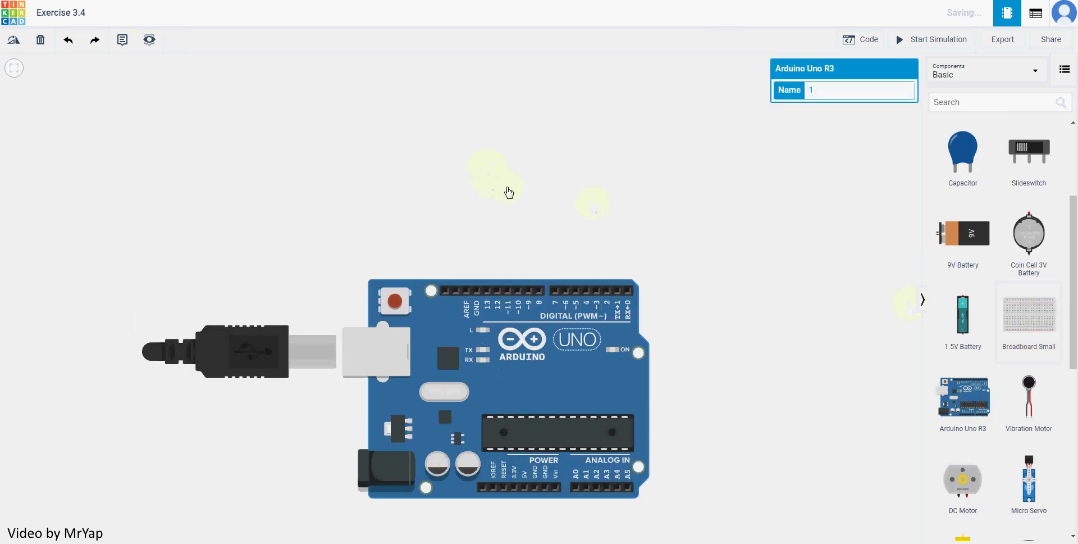
{"action": "left_click_drag", "start_coordinate": [509, 192], "coordinate": [626, 162]}
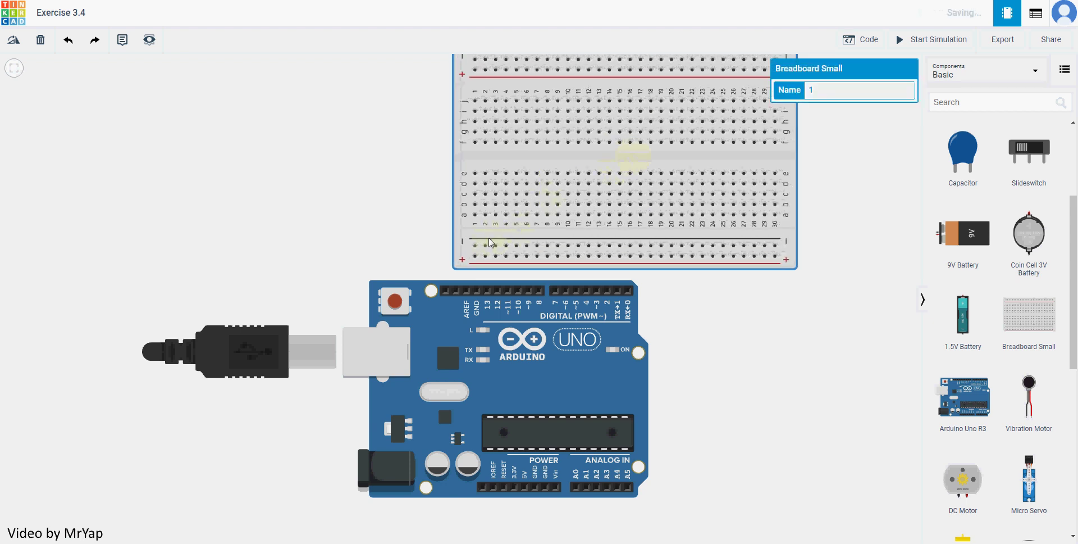
{"action": "left_click", "coordinate": [475, 290]}
{"action": "left_click", "coordinate": [475, 245]}
{"action": "left_click", "coordinate": [867, 91]}
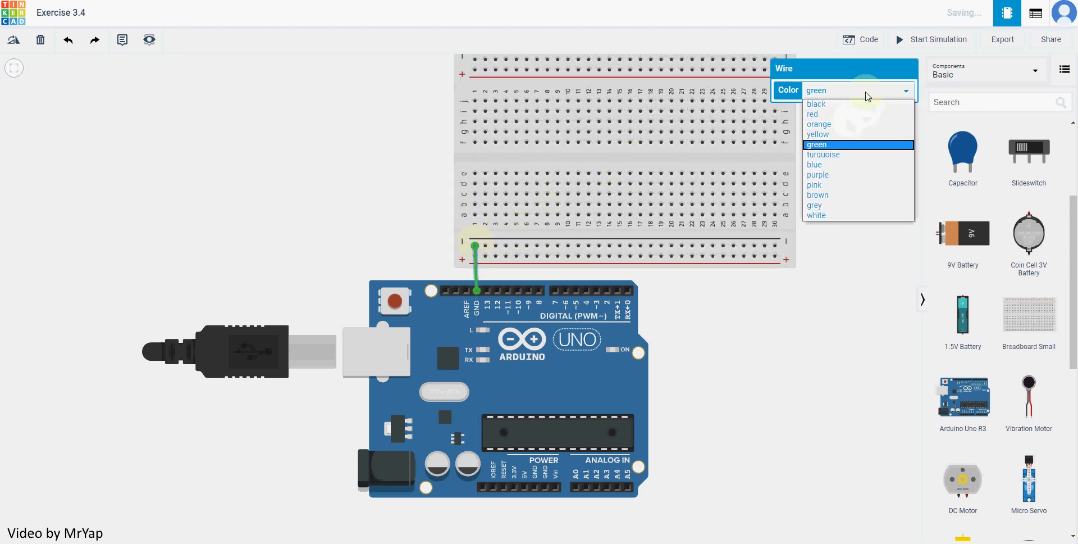
{"action": "left_click", "coordinate": [862, 105]}
{"action": "left_click_drag", "start_coordinate": [462, 169], "coordinate": [465, 168]}
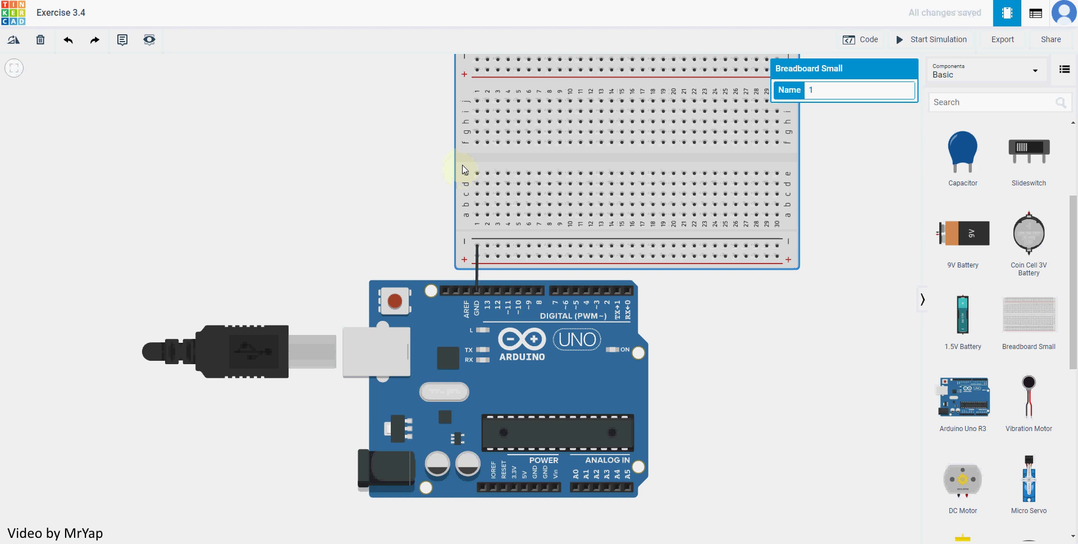
{"action": "left_click", "coordinate": [711, 345]}
{"action": "left_click_drag", "start_coordinate": [747, 314], "coordinate": [664, 328]}
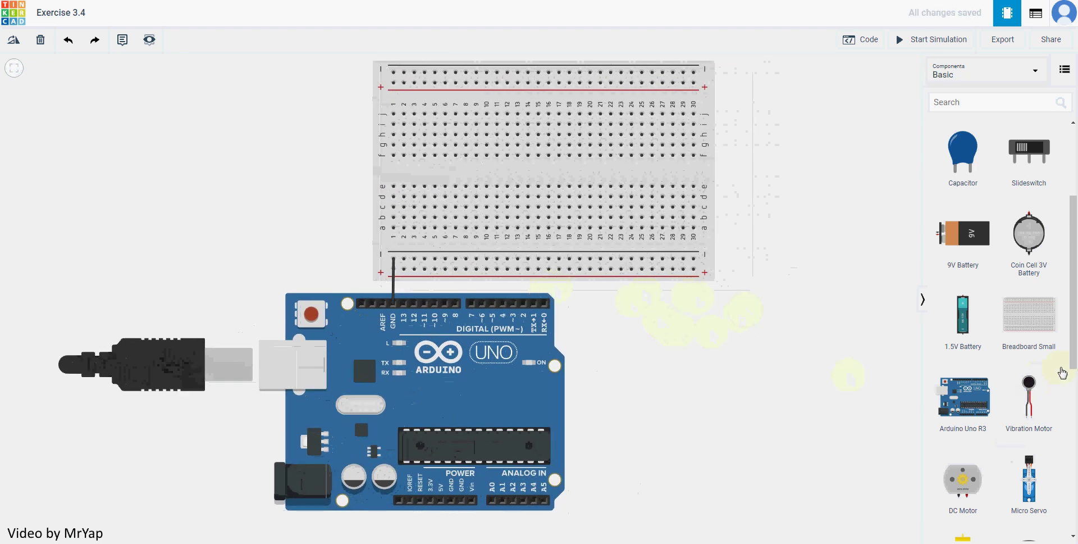
Route a red wire from the Arduino 5V pin under the board to the positive rail.
{"action": "left_click", "coordinate": [440, 500]}
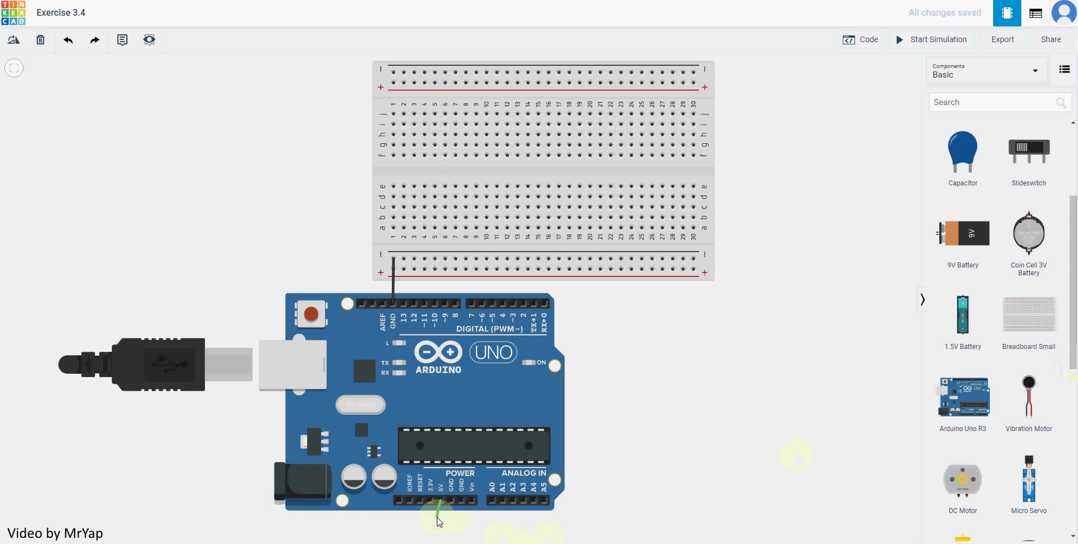
{"action": "left_click", "coordinate": [441, 517]}
{"action": "left_click", "coordinate": [579, 515]}
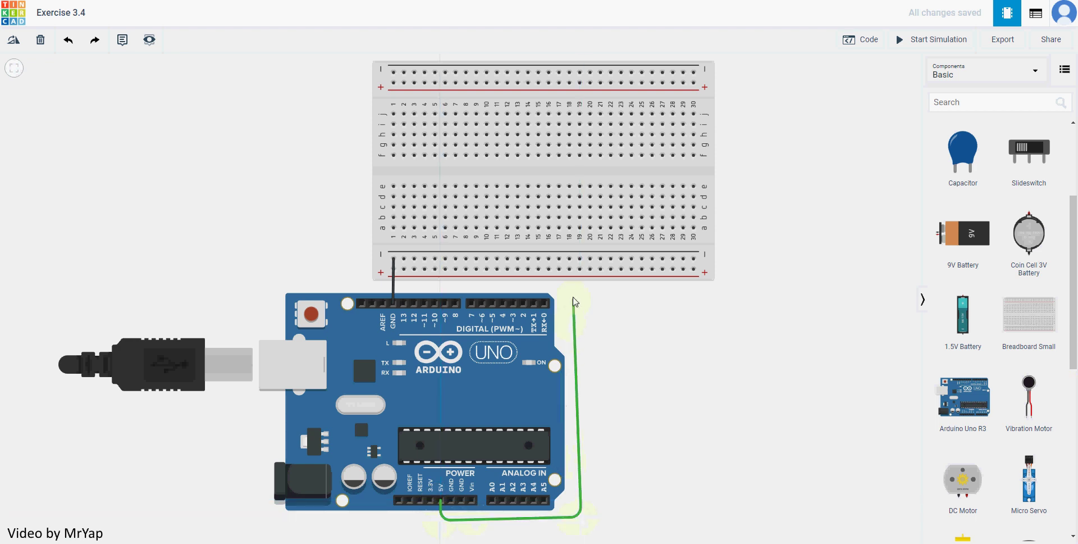
{"action": "left_click", "coordinate": [571, 270]}
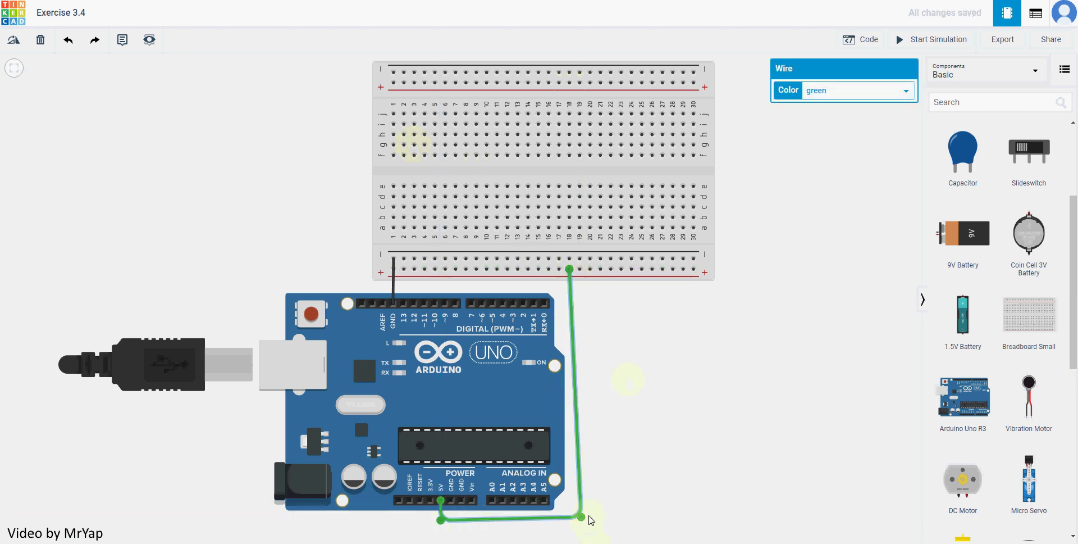
{"action": "left_click_drag", "start_coordinate": [581, 520], "coordinate": [570, 524]}
{"action": "left_click", "coordinate": [818, 91]}
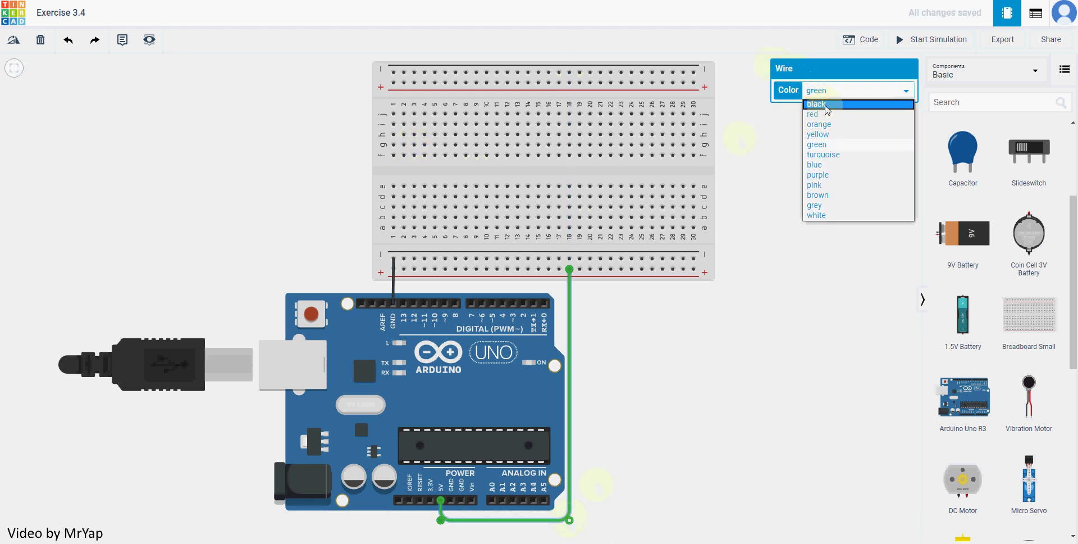
{"action": "left_click", "coordinate": [826, 115]}
{"action": "left_click_drag", "start_coordinate": [825, 178], "coordinate": [794, 239]}
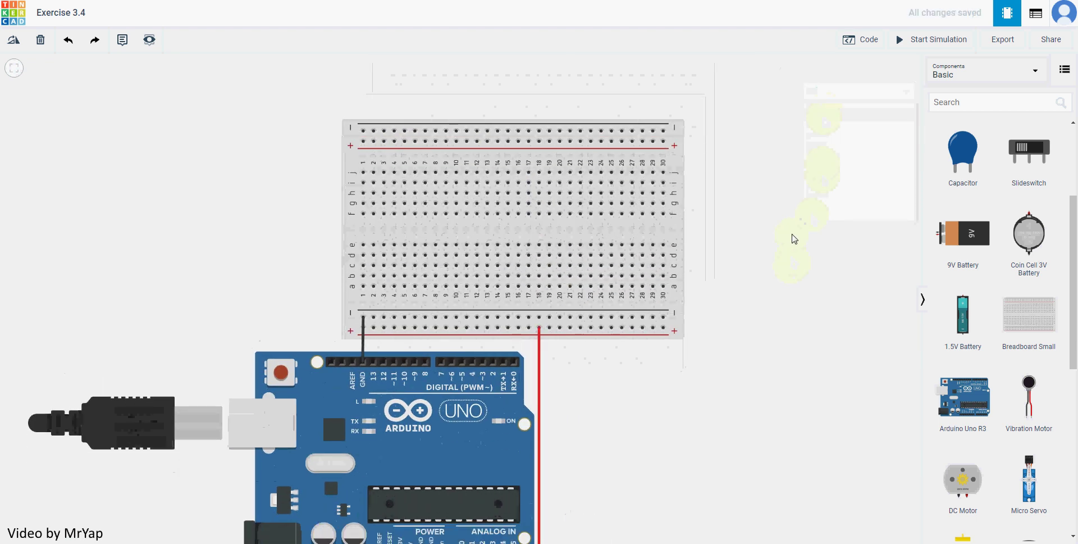
Place a horizontal 10 kΩ resistor across row c and wire it to ground in black.
{"action": "scroll", "coordinate": [1031, 212], "scroll_direction": "up", "scroll_amount": 3}
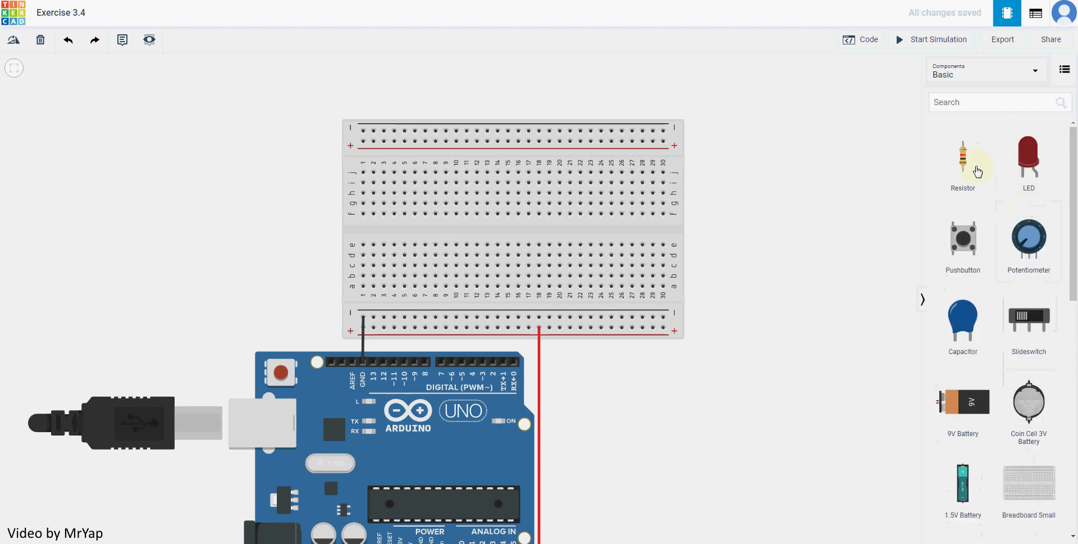
{"action": "left_click_drag", "start_coordinate": [978, 171], "coordinate": [773, 206]}
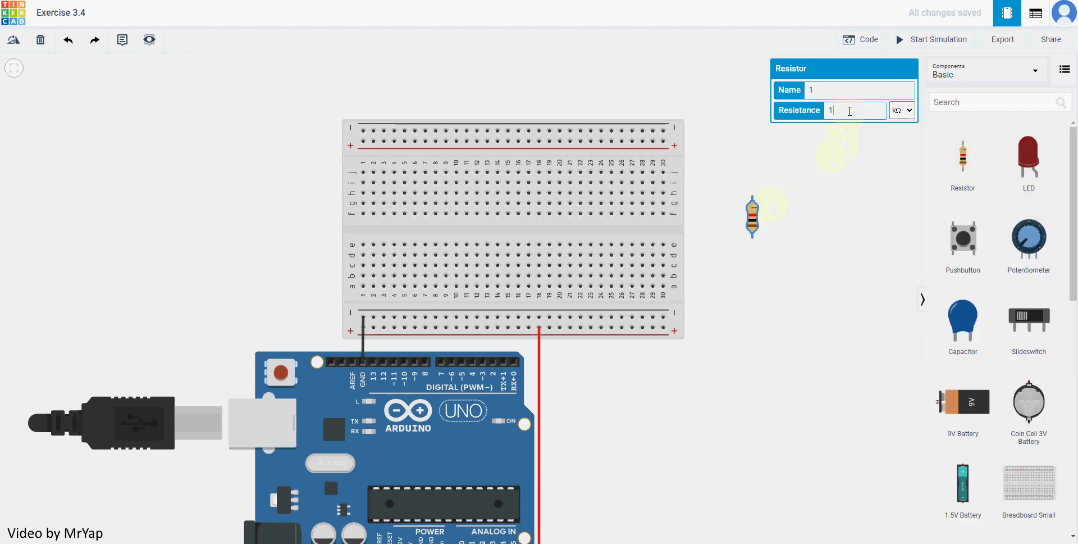
{"action": "left_click", "coordinate": [12, 45]}
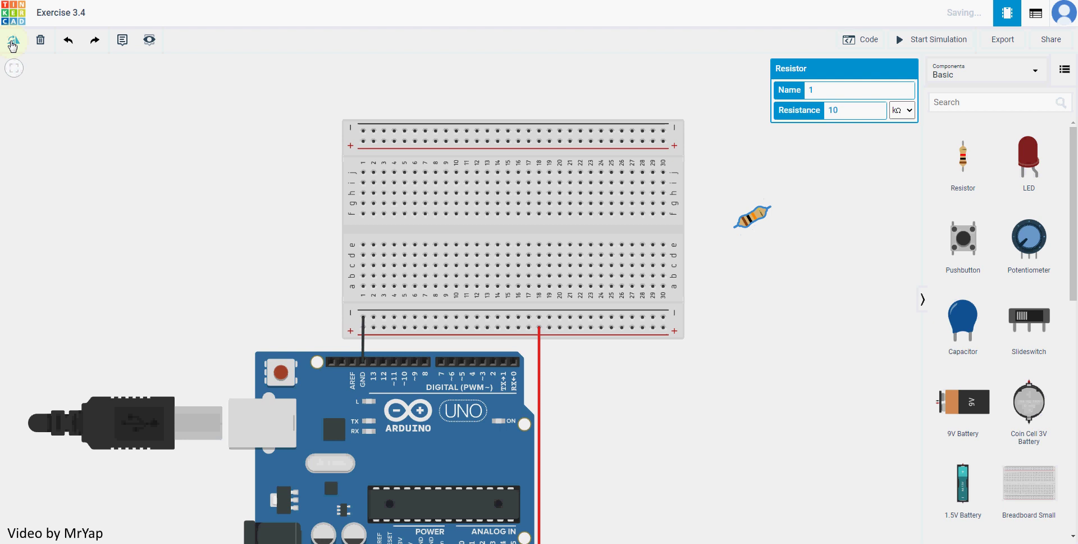
{"action": "left_click", "coordinate": [13, 45]}
{"action": "left_click_drag", "start_coordinate": [758, 219], "coordinate": [397, 265]}
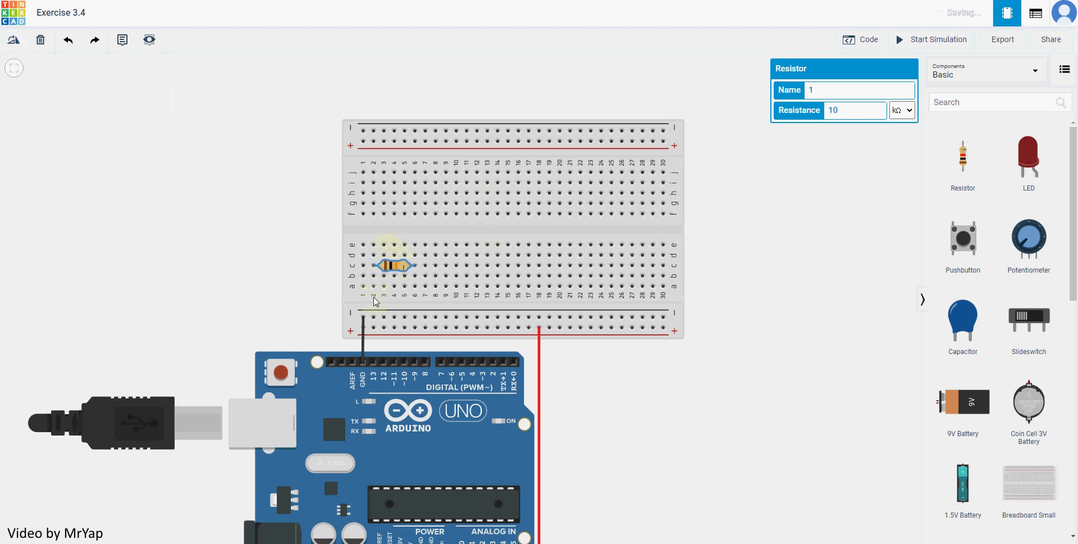
{"action": "left_click", "coordinate": [373, 286]}
{"action": "left_click", "coordinate": [374, 316]}
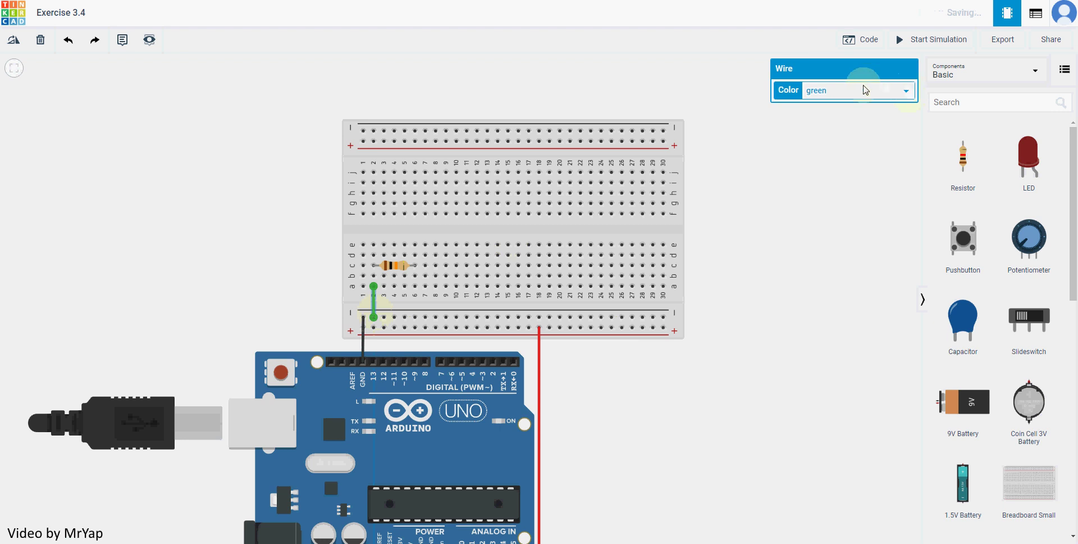
{"action": "left_click", "coordinate": [859, 89]}
{"action": "left_click", "coordinate": [841, 105]}
{"action": "left_click", "coordinate": [823, 181]}
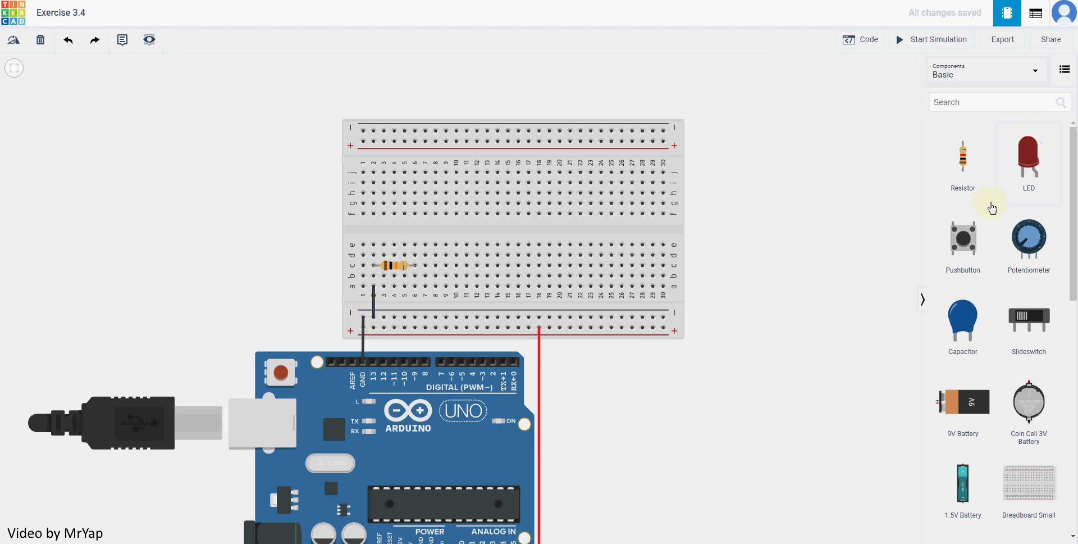
Seat a pushbutton across the gap, wire it red to the positive rail and to pin 9.
{"action": "left_click_drag", "start_coordinate": [940, 255], "coordinate": [445, 230]}
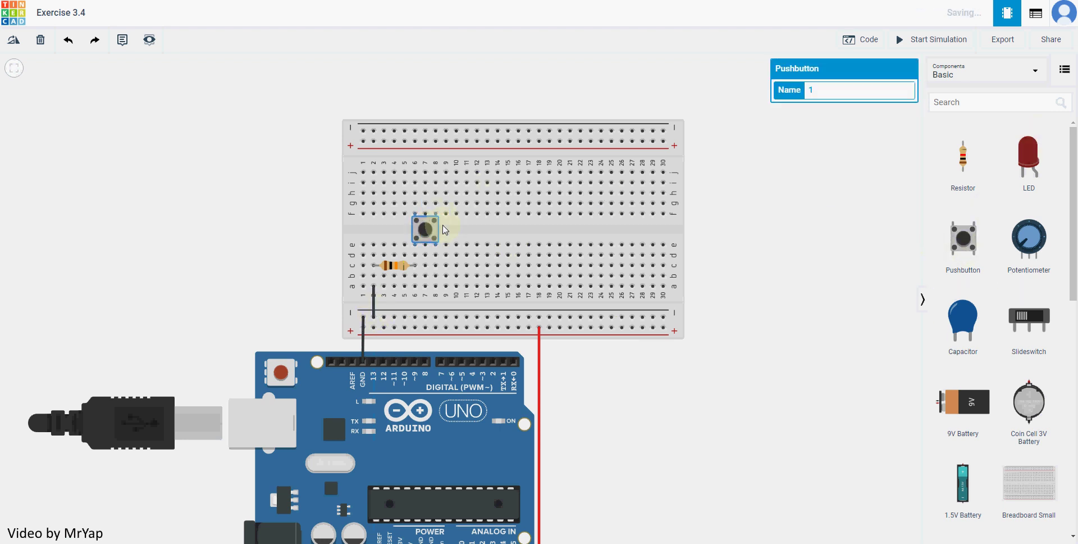
{"action": "left_click", "coordinate": [436, 287]}
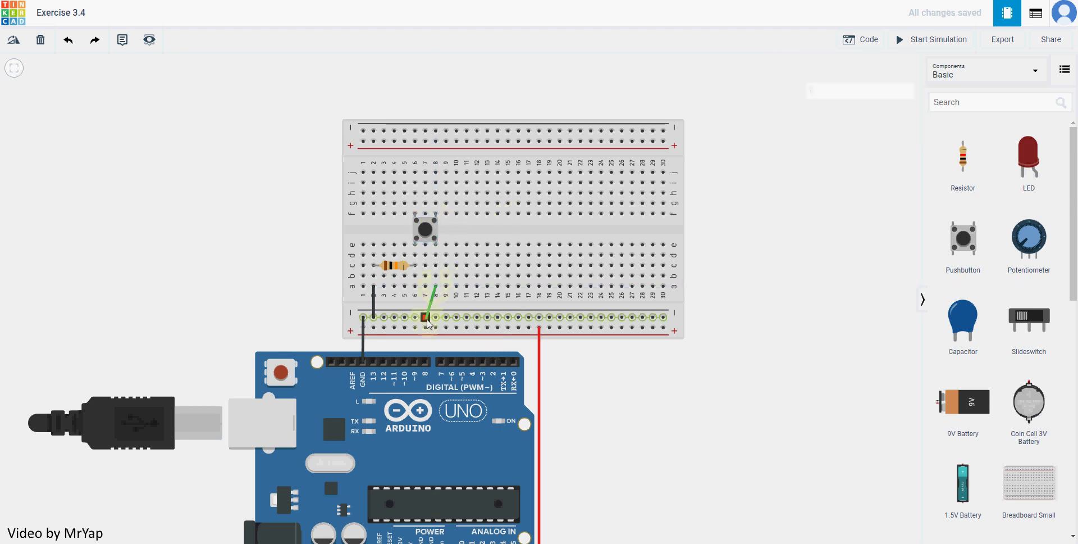
{"action": "left_click", "coordinate": [436, 317]}
{"action": "left_click", "coordinate": [864, 91]}
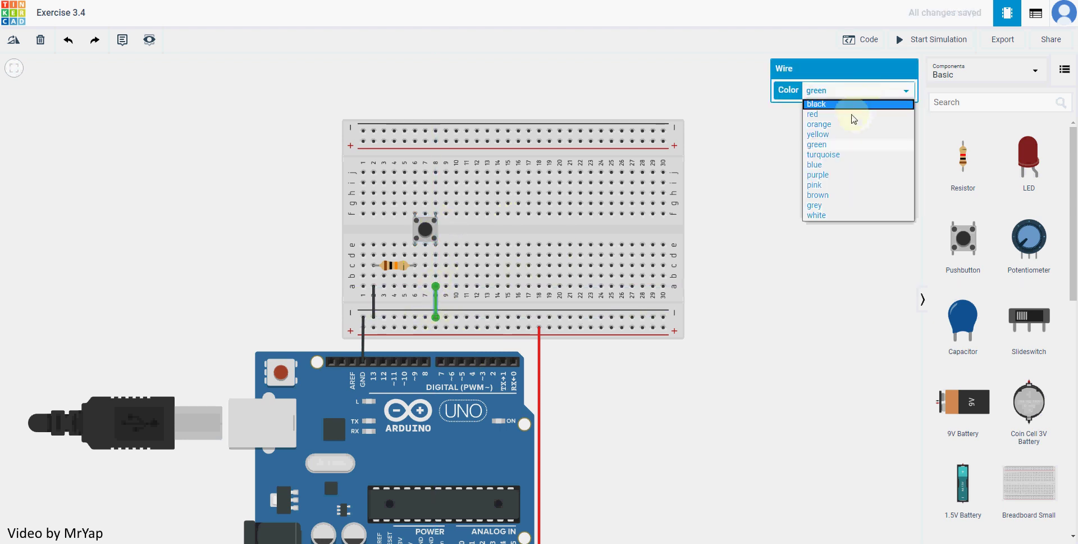
{"action": "left_click", "coordinate": [813, 114]}
{"action": "left_click", "coordinate": [795, 215]}
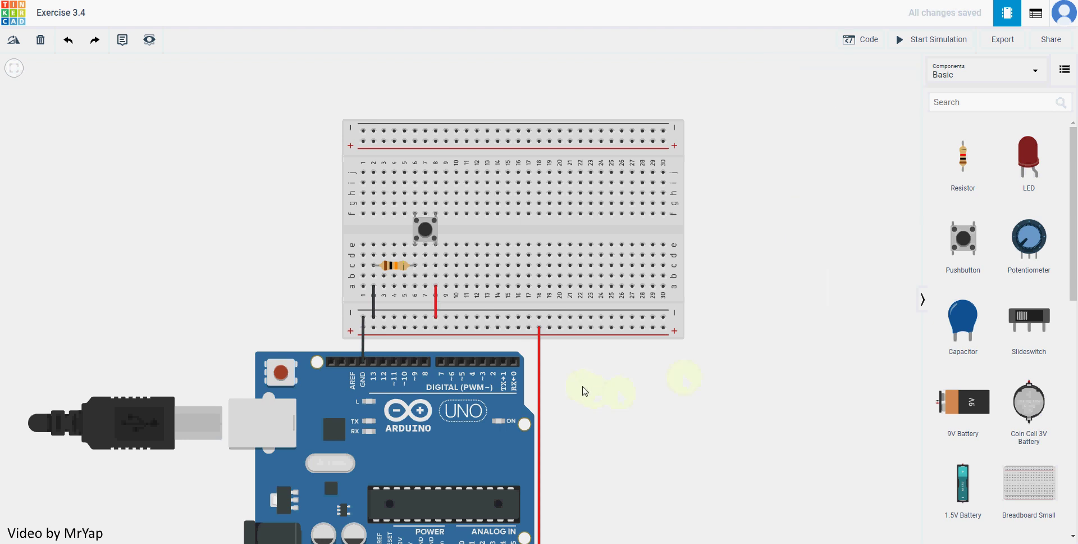
{"action": "left_click_drag", "start_coordinate": [436, 315], "coordinate": [438, 328]}
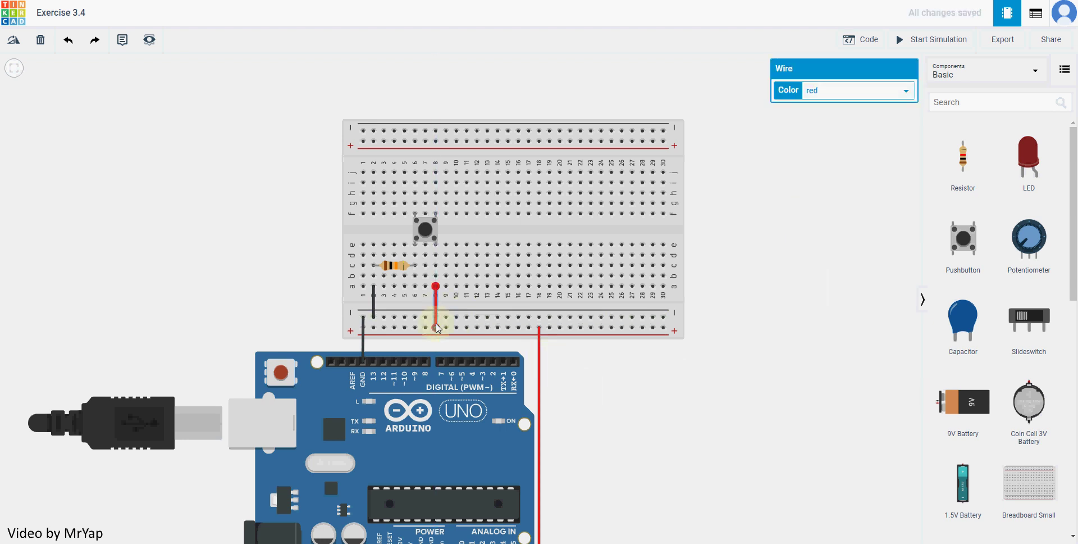
{"action": "left_click", "coordinate": [415, 286]}
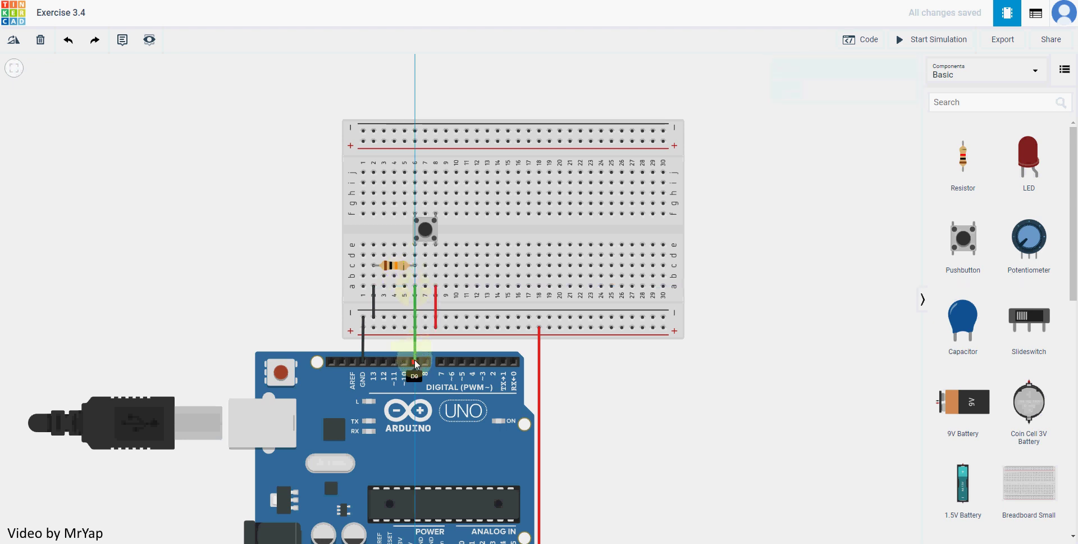
{"action": "left_click", "coordinate": [417, 363]}
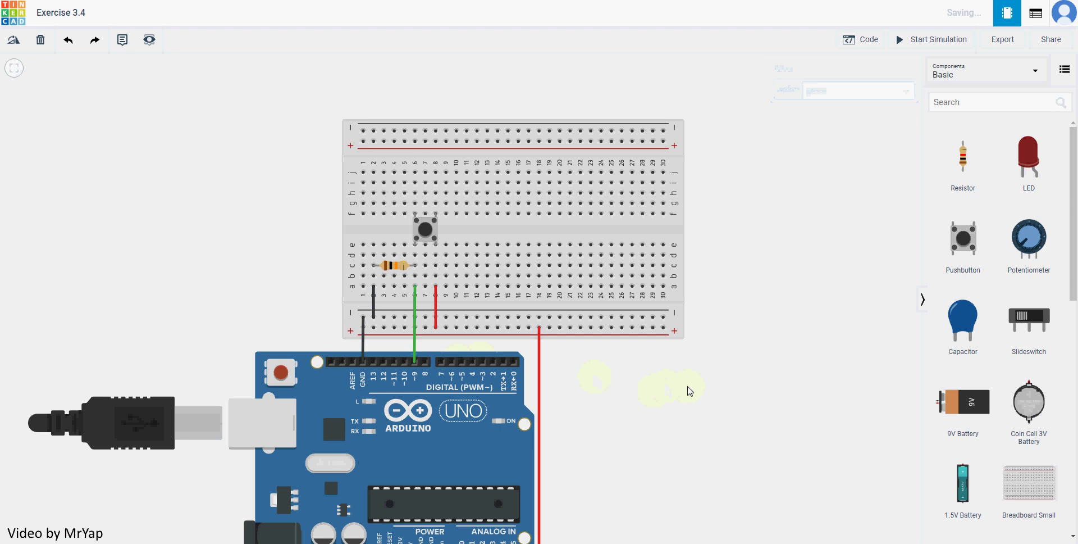
Duplicate the resistor and pushbutton for a second button.
{"action": "left_click", "coordinate": [397, 272]}
{"action": "key", "text": "ctrl+c"}
{"action": "key", "text": "ctrl+v"}
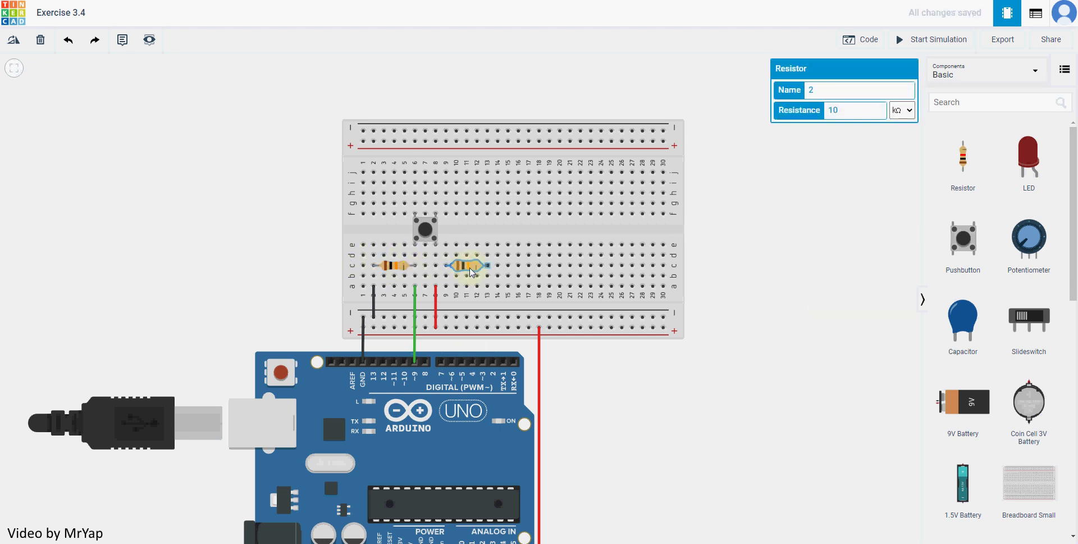
{"action": "left_click", "coordinate": [429, 228]}
{"action": "key", "text": "ctrl+c"}
{"action": "key", "text": "ctrl+v"}
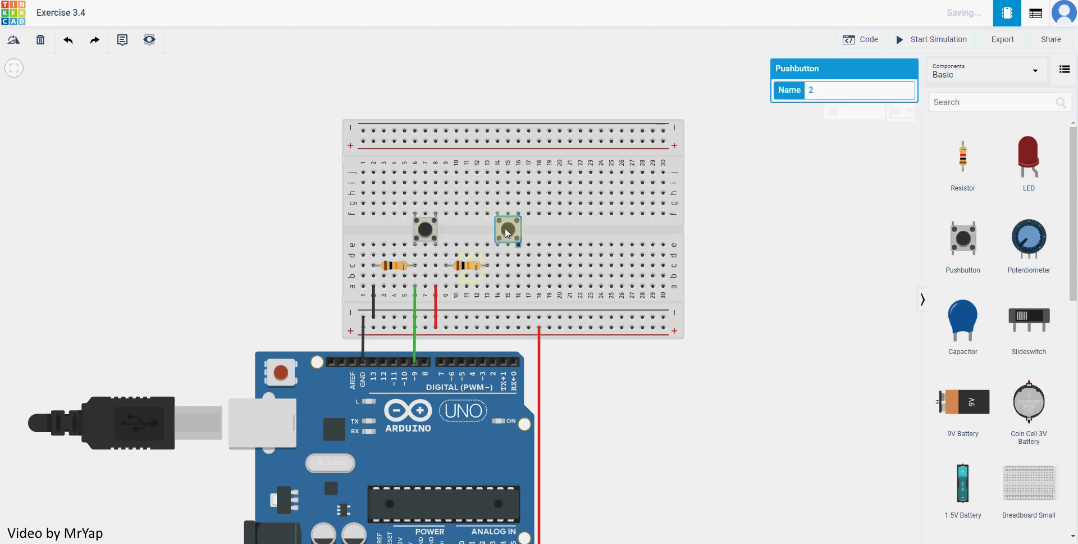
Wire the second set to the bottom rails: black from column 9, red from column 15.
{"action": "left_click", "coordinate": [446, 286]}
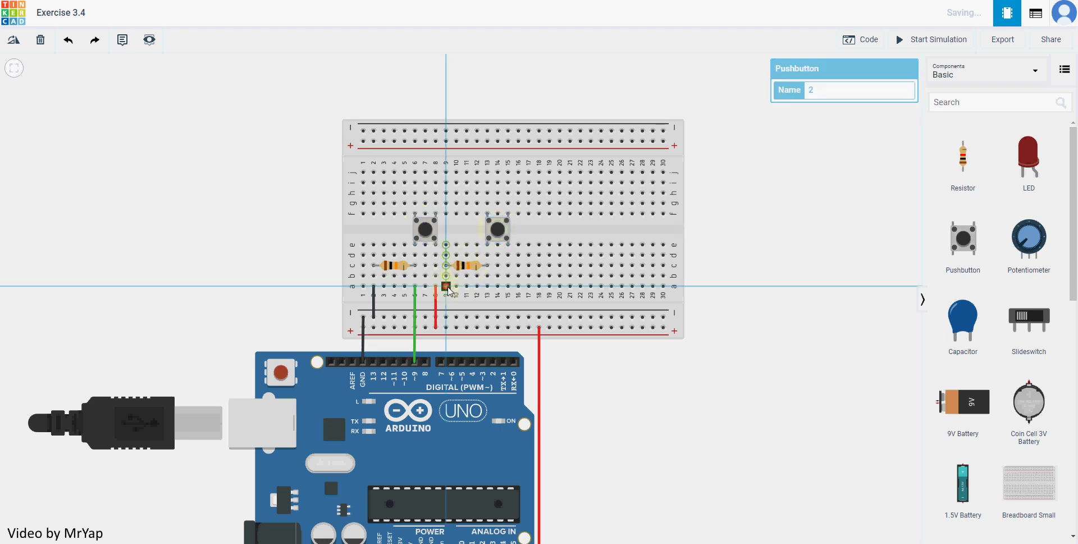
{"action": "left_click", "coordinate": [446, 318]}
{"action": "left_click", "coordinate": [845, 96]}
{"action": "left_click", "coordinate": [848, 103]}
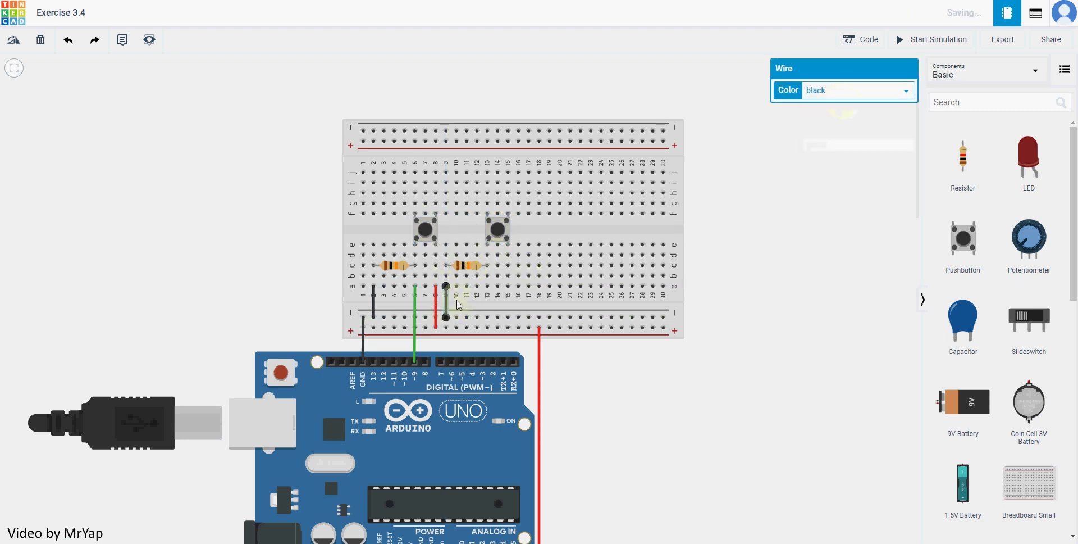
{"action": "left_click", "coordinate": [508, 287]}
{"action": "left_click", "coordinate": [509, 327]}
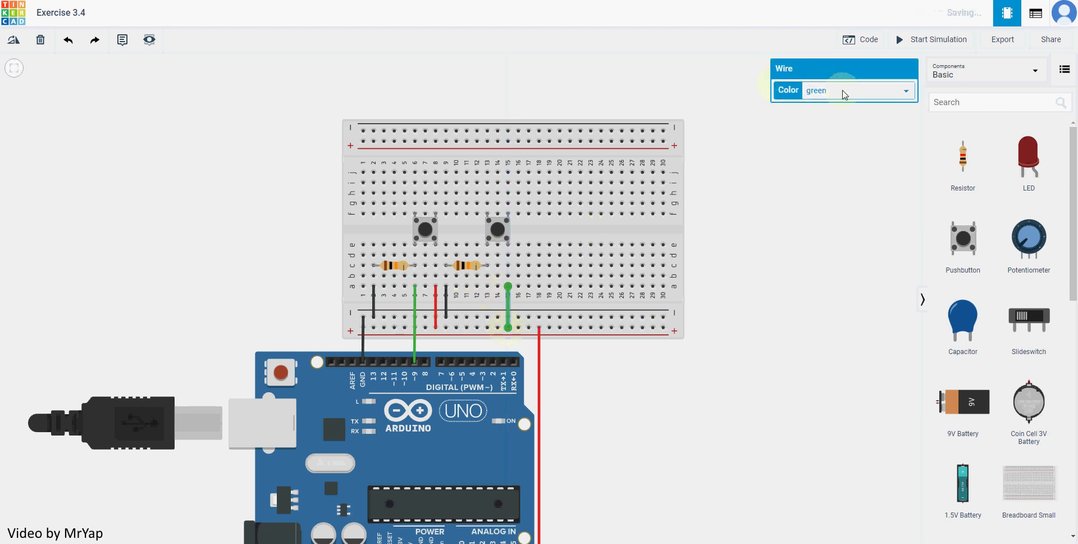
{"action": "left_click", "coordinate": [845, 91]}
{"action": "left_click", "coordinate": [818, 122]}
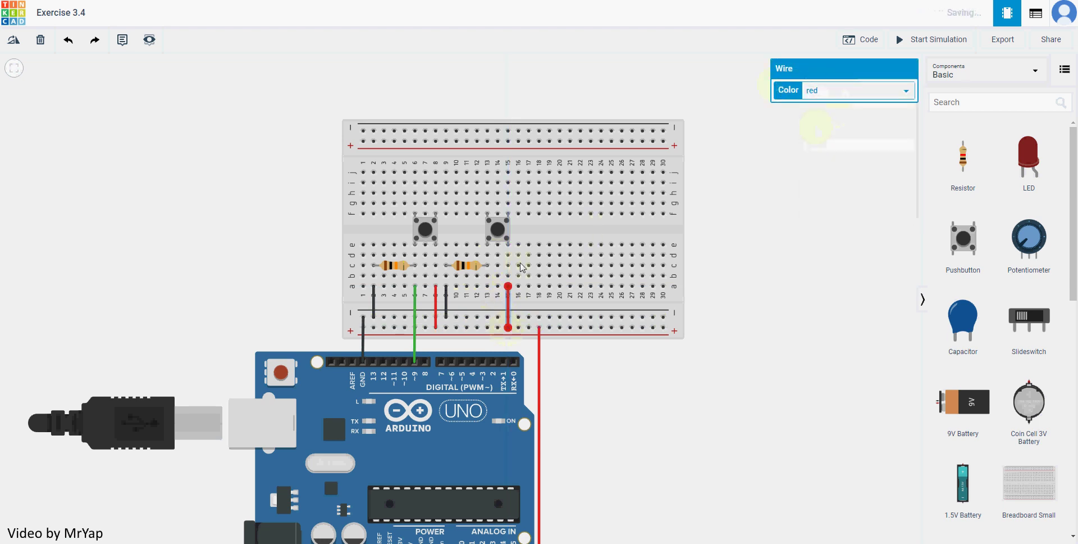
Route a signal wire from column 13 below the breadboard to Arduino pin 8.
{"action": "left_click", "coordinate": [488, 286]}
{"action": "left_click", "coordinate": [486, 338]}
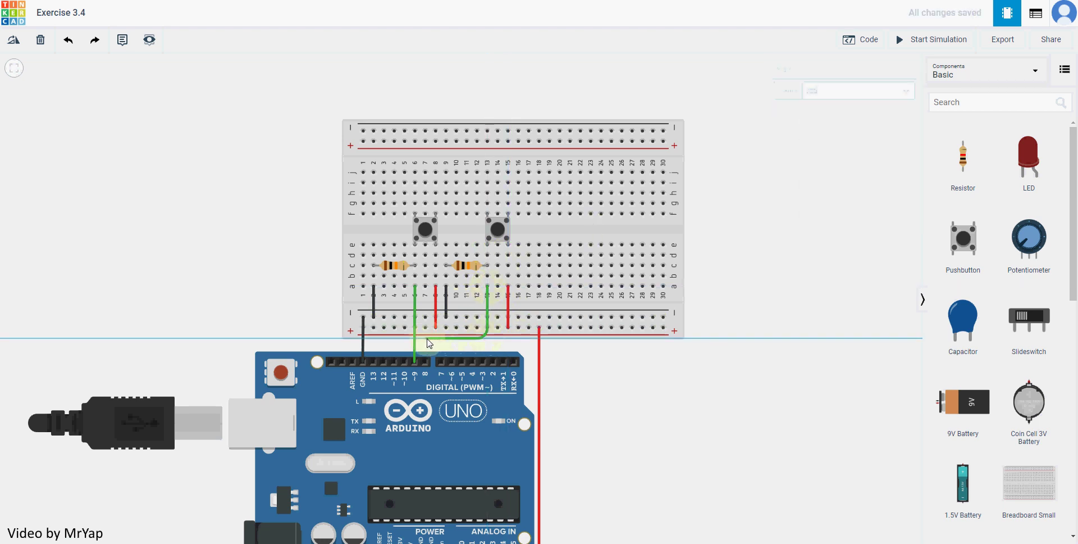
{"action": "left_click", "coordinate": [426, 338]}
{"action": "left_click", "coordinate": [425, 362]}
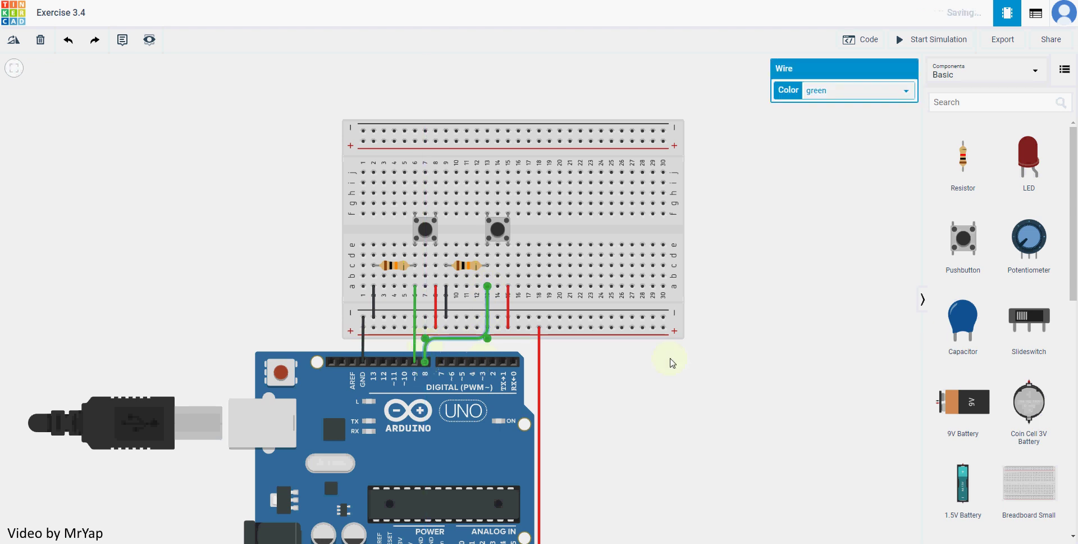
{"action": "left_click", "coordinate": [703, 384]}
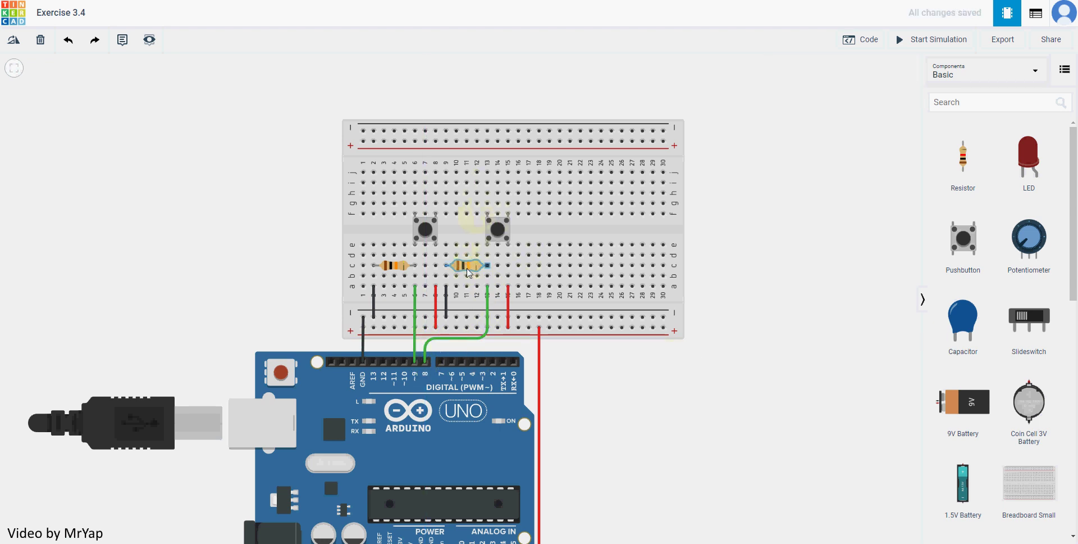
Paste a third resistor at columns 17–20 and a third pushbutton beside the others.
{"action": "key", "text": "ctrl+c"}
{"action": "key", "text": "ctrl+v"}
{"action": "left_click_drag", "start_coordinate": [469, 266], "coordinate": [540, 267]}
{"action": "left_click", "coordinate": [500, 225]}
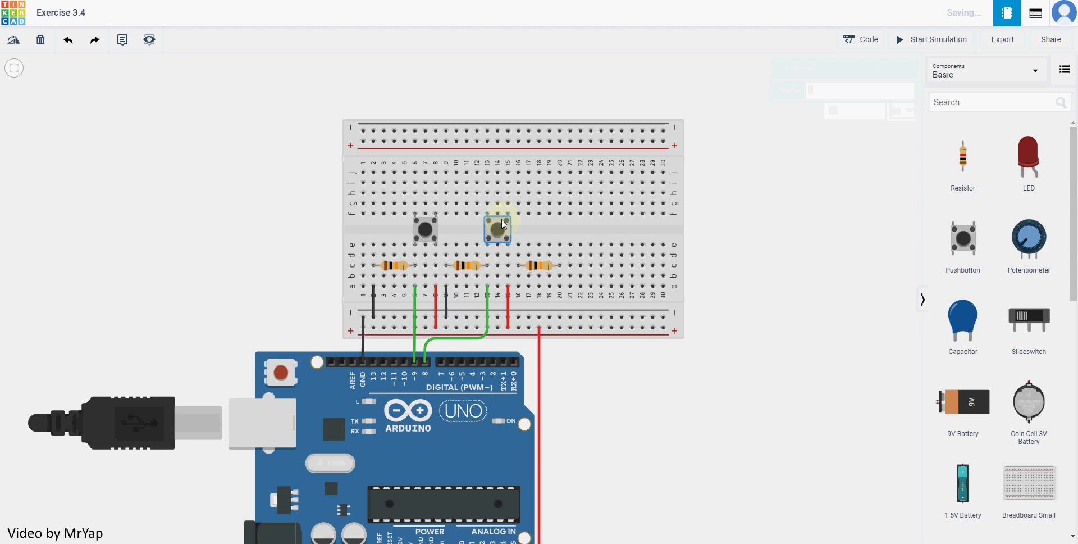
{"action": "key", "text": "ctrl+c"}
{"action": "key", "text": "ctrl+v"}
{"action": "left_click_drag", "start_coordinate": [508, 228], "coordinate": [570, 231]}
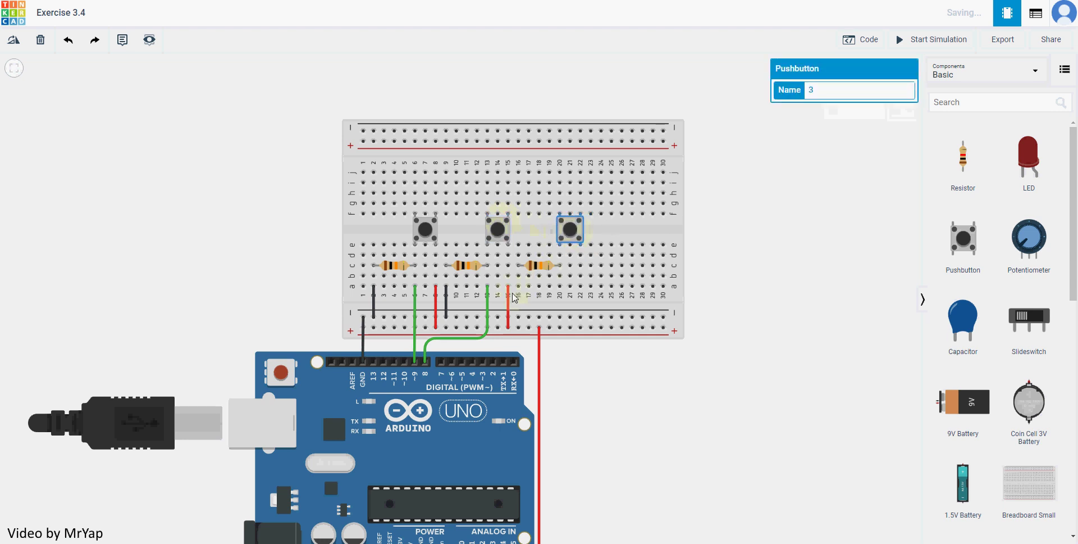
Wire the third set to the bottom rails: black from column 17, red from column 22.
{"action": "left_click", "coordinate": [519, 286]}
{"action": "left_click", "coordinate": [518, 318]}
{"action": "left_click", "coordinate": [823, 90]}
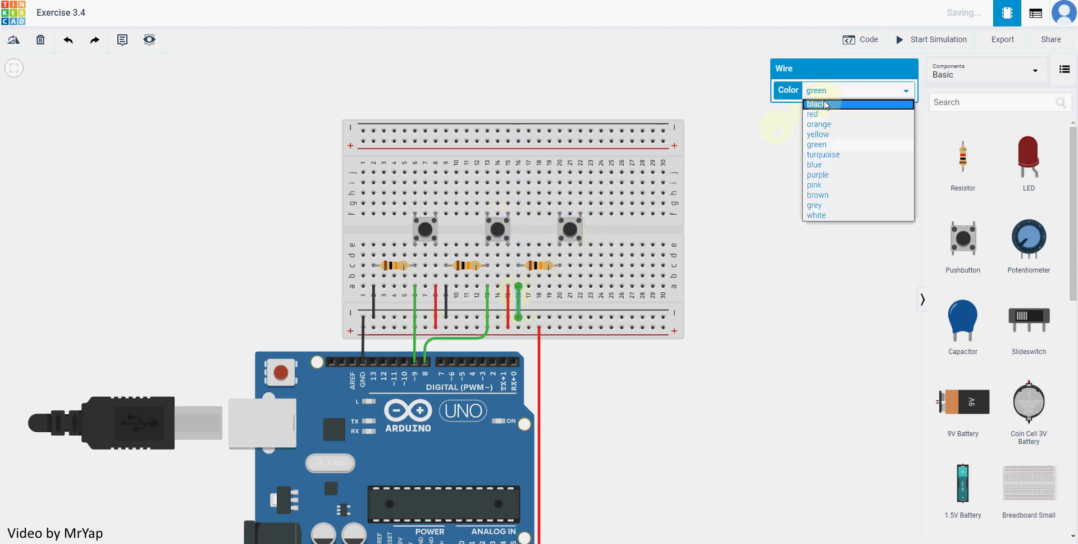
{"action": "left_click", "coordinate": [825, 104]}
{"action": "left_click", "coordinate": [580, 287]}
{"action": "left_click", "coordinate": [581, 328]}
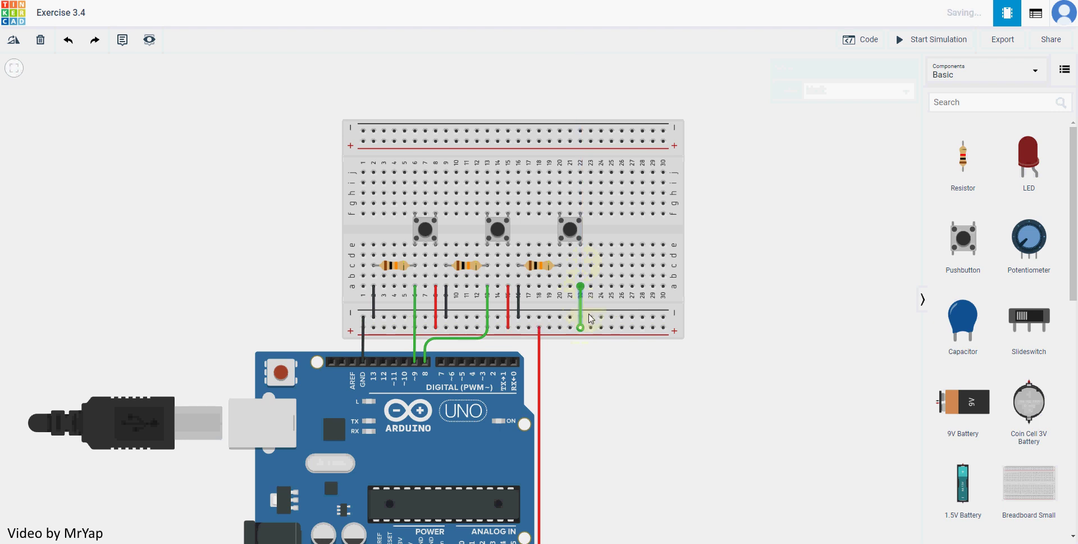
{"action": "left_click", "coordinate": [896, 91]}
{"action": "left_click", "coordinate": [831, 118]}
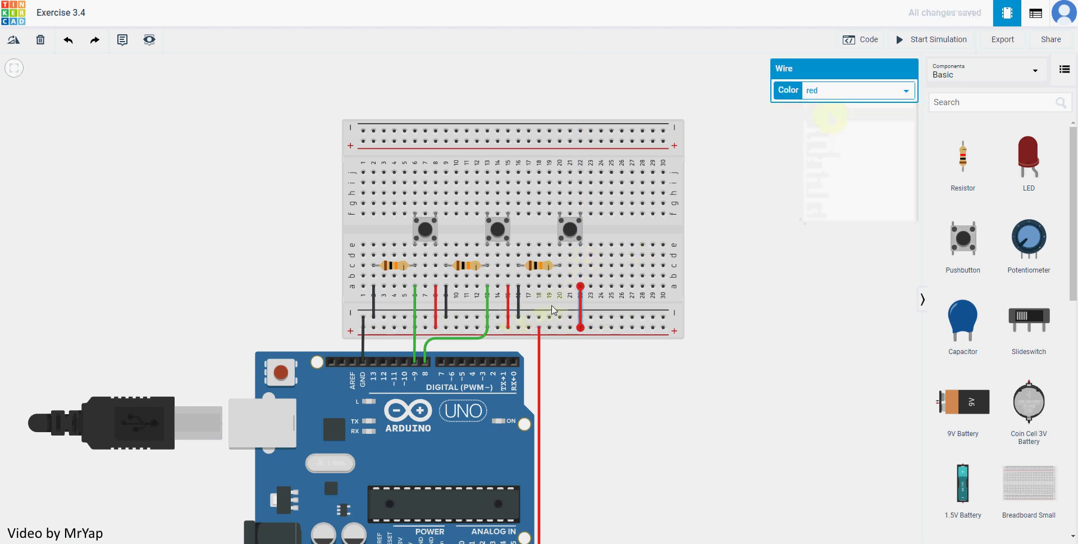
Route a signal wire from column 20 below the breadboard to Arduino pin 7.
{"action": "left_click", "coordinate": [559, 286]}
{"action": "left_click", "coordinate": [560, 344]}
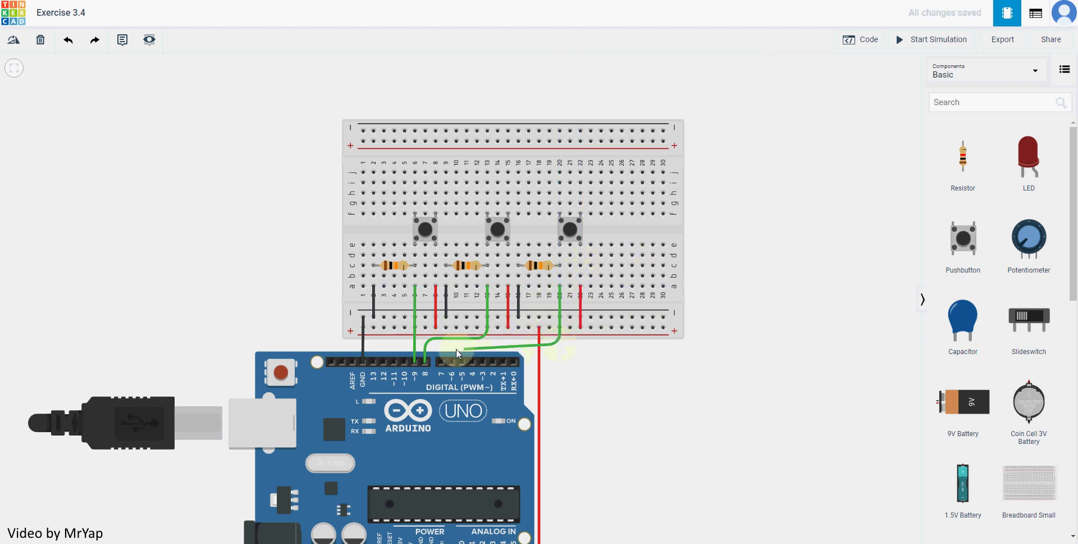
{"action": "left_click", "coordinate": [440, 344]}
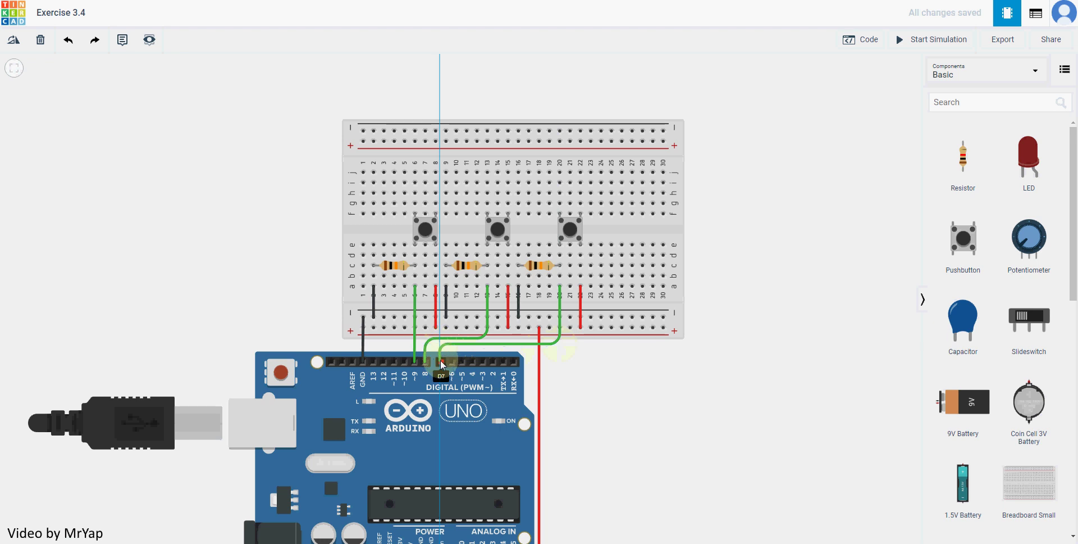
{"action": "left_click", "coordinate": [441, 362]}
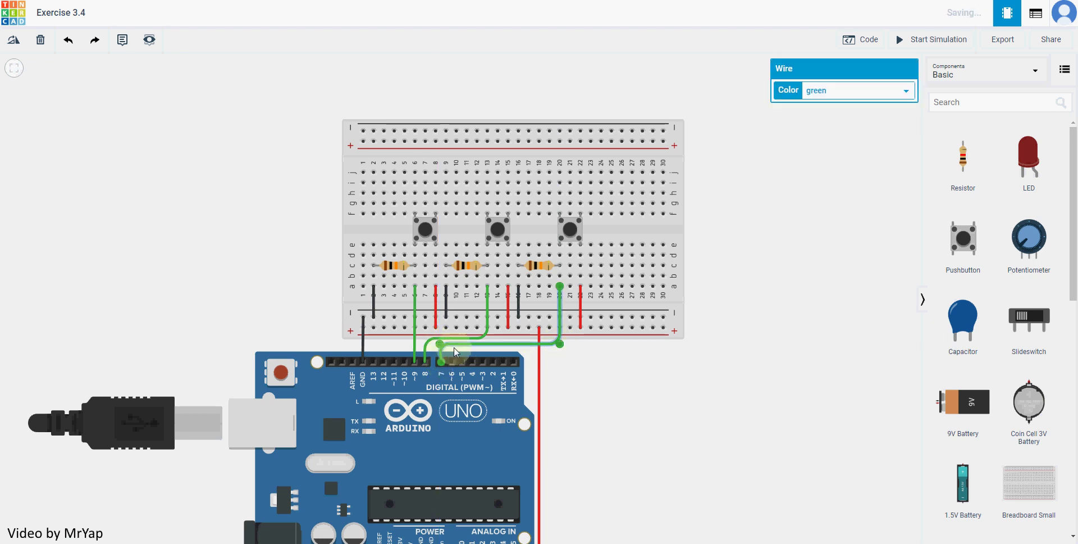
{"action": "left_click", "coordinate": [794, 304]}
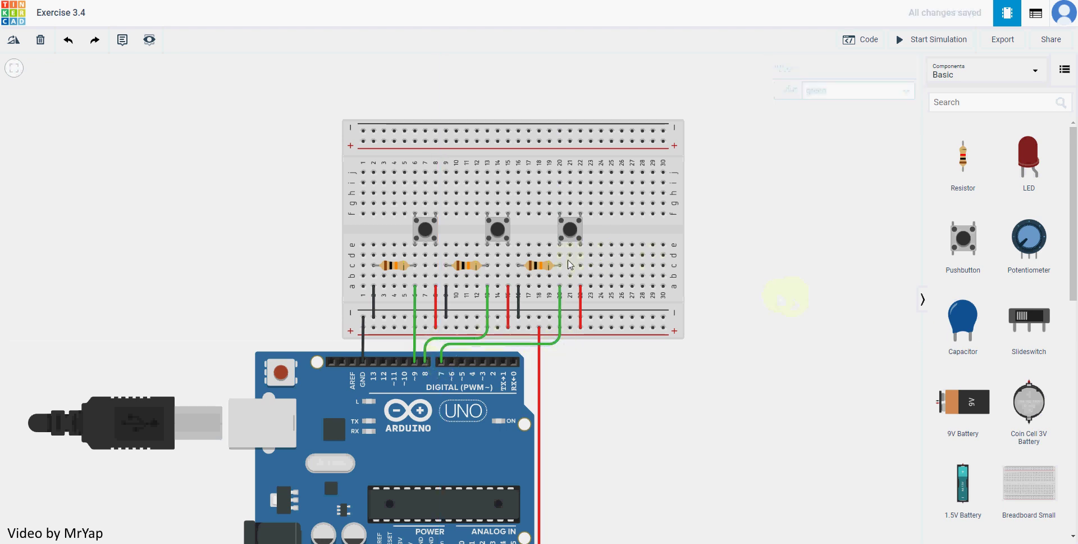
Paste a fourth resistor and a fourth pushbutton onto the breadboard.
{"action": "key", "text": "ctrl+v"}
{"action": "left_click", "coordinate": [607, 265]}
{"action": "left_click", "coordinate": [570, 229]}
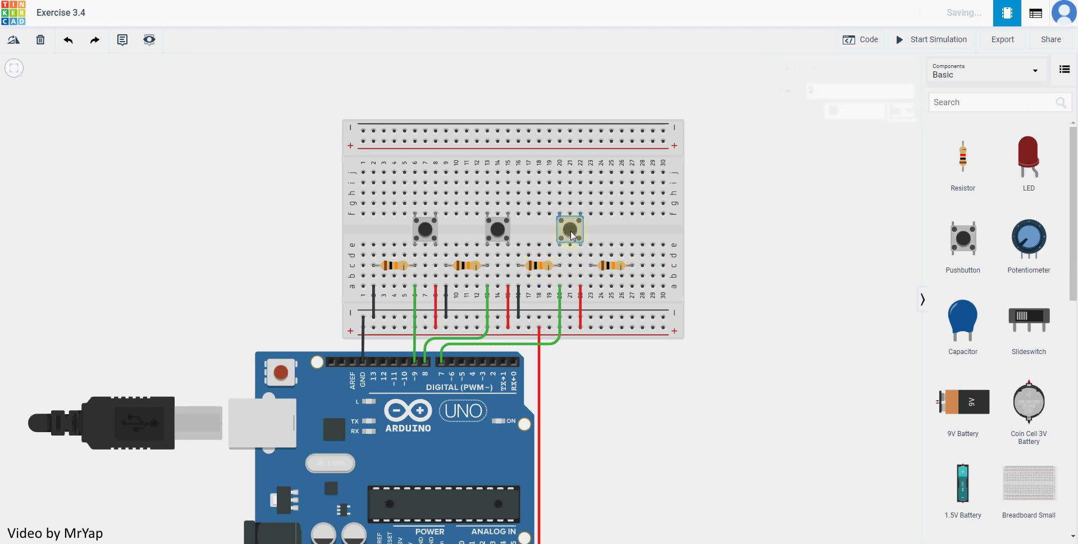
{"action": "key", "text": "ctrl+c"}
{"action": "key", "text": "ctrl+v"}
{"action": "left_click", "coordinate": [647, 231]}
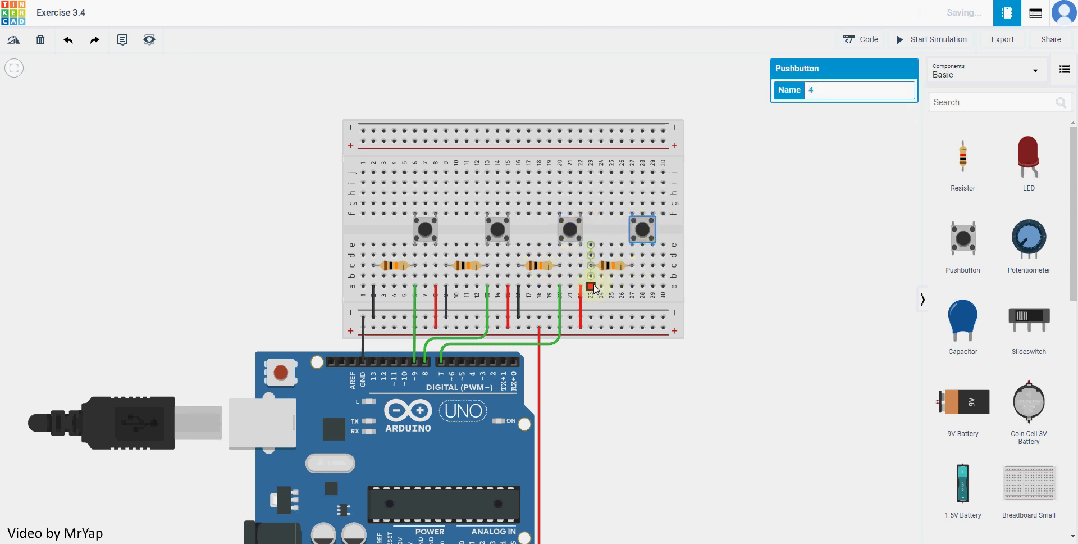
Wire the fourth set to the bottom rails: black from column 23, red from column 29.
{"action": "left_click", "coordinate": [591, 287]}
{"action": "left_click", "coordinate": [590, 318]}
{"action": "left_click", "coordinate": [820, 90]}
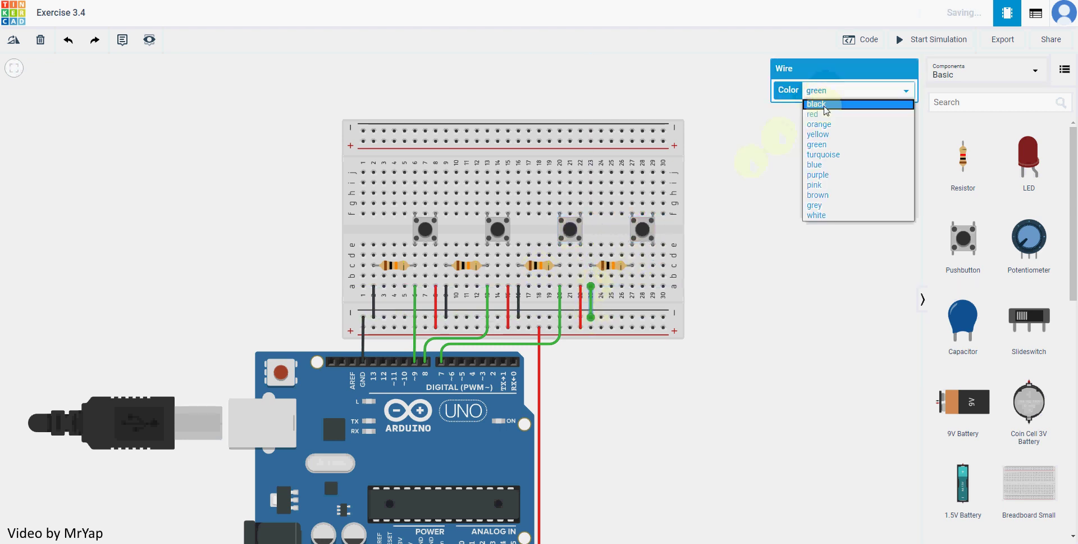
{"action": "left_click", "coordinate": [819, 108]}
{"action": "left_click", "coordinate": [652, 287]}
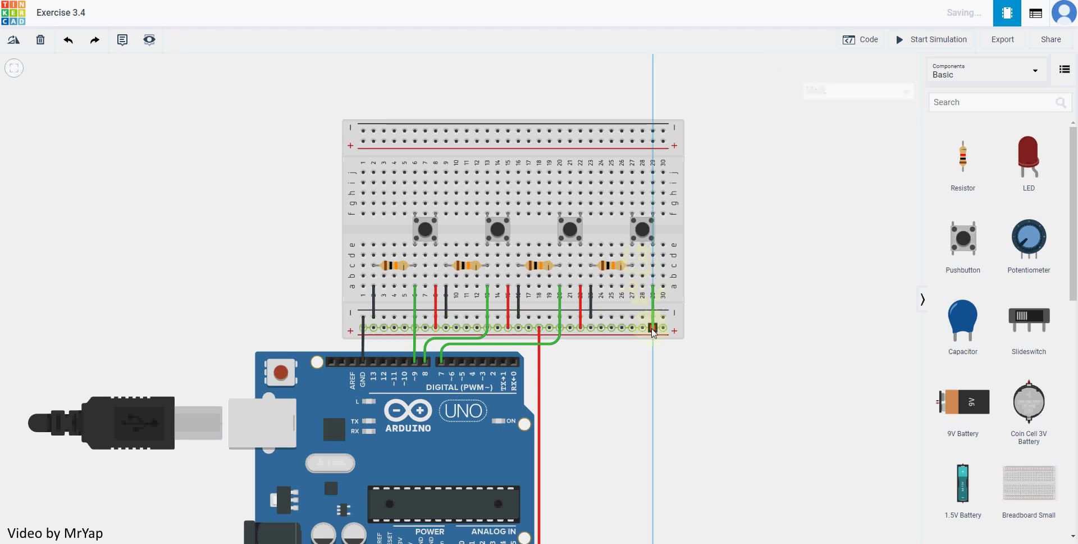
{"action": "left_click", "coordinate": [652, 328]}
{"action": "left_click", "coordinate": [835, 93]}
{"action": "left_click", "coordinate": [815, 114]}
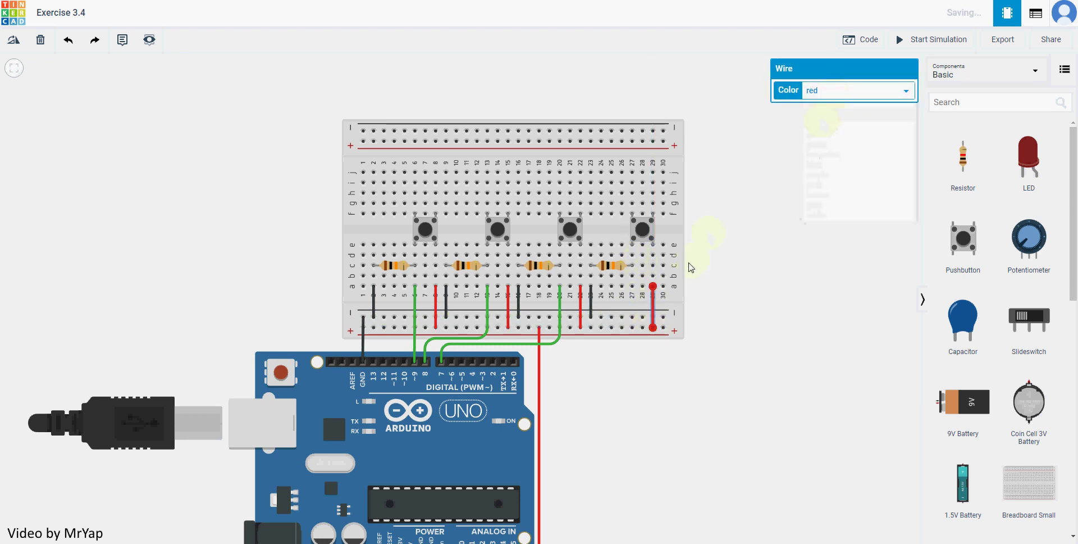
Route a signal wire from column 27 around the header to Arduino pin 6.
{"action": "left_click", "coordinate": [632, 287]}
{"action": "left_click", "coordinate": [632, 318]}
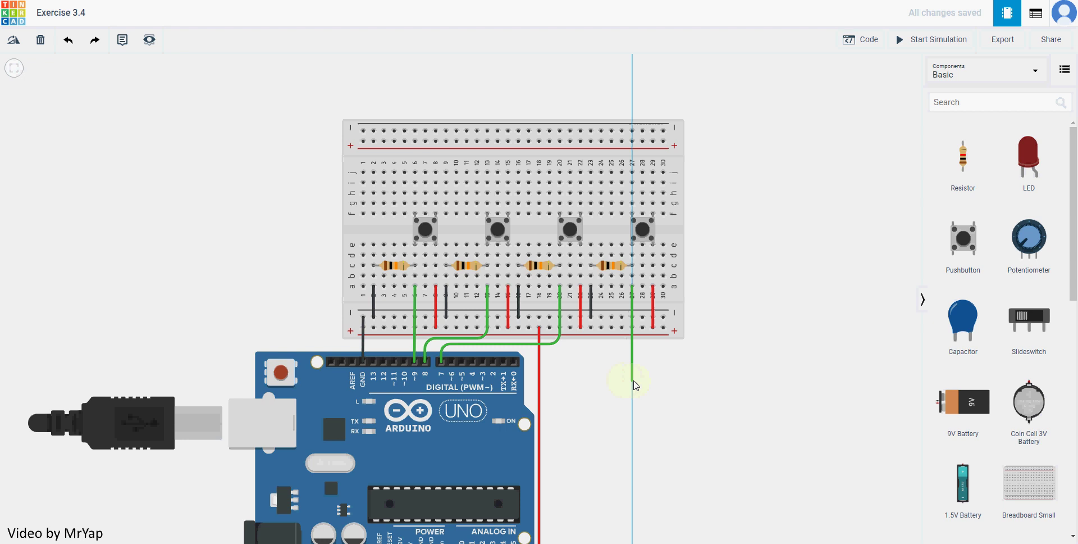
{"action": "left_click", "coordinate": [632, 380]}
{"action": "left_click", "coordinate": [452, 380]}
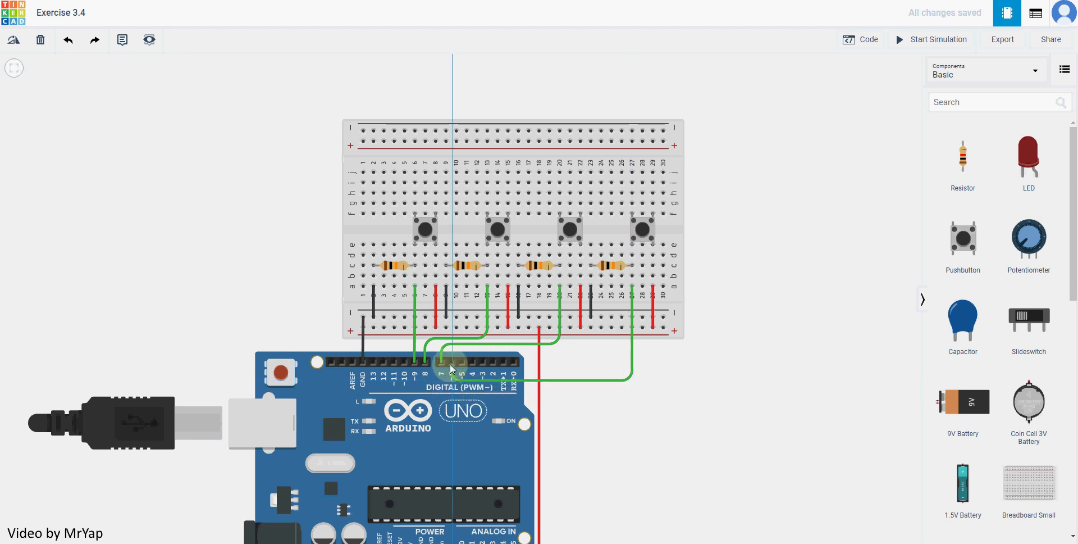
{"action": "left_click", "coordinate": [452, 361]}
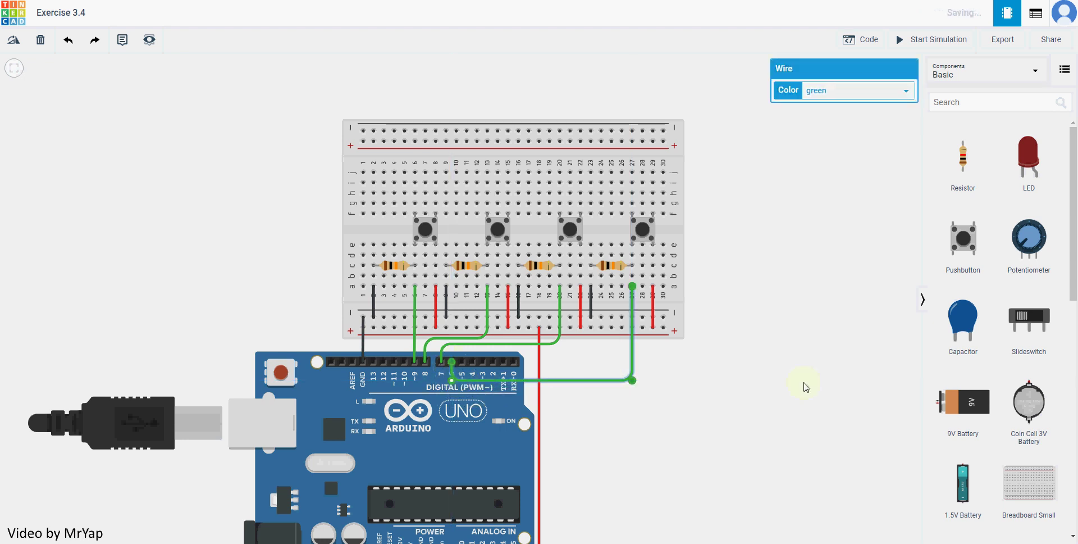
{"action": "left_click", "coordinate": [830, 387]}
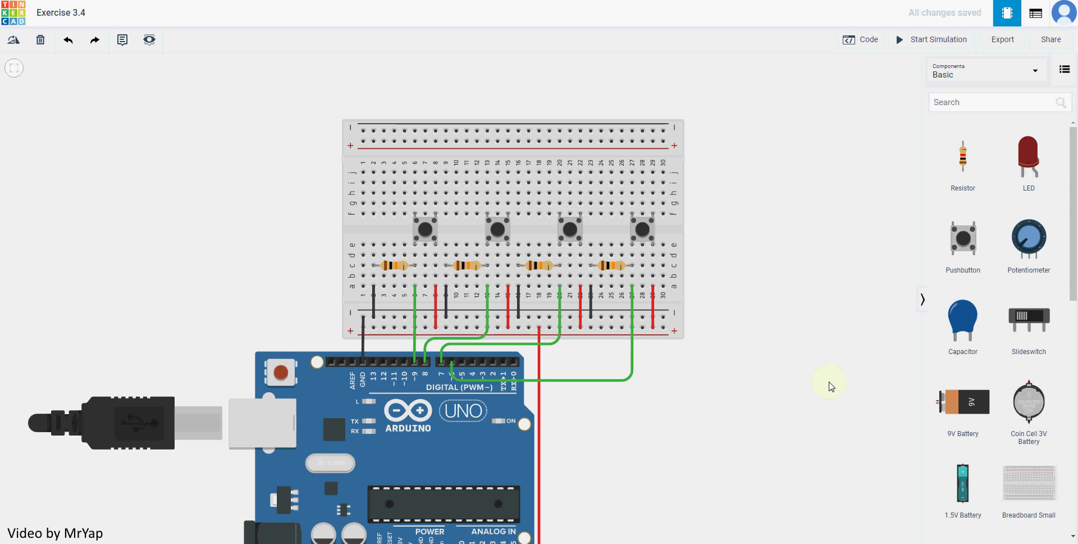
Add a piezo buzzer right of the Arduino and a resistor below it, setting its resistance unit.
{"action": "scroll", "coordinate": [992, 306], "scroll_direction": "down", "scroll_amount": 2}
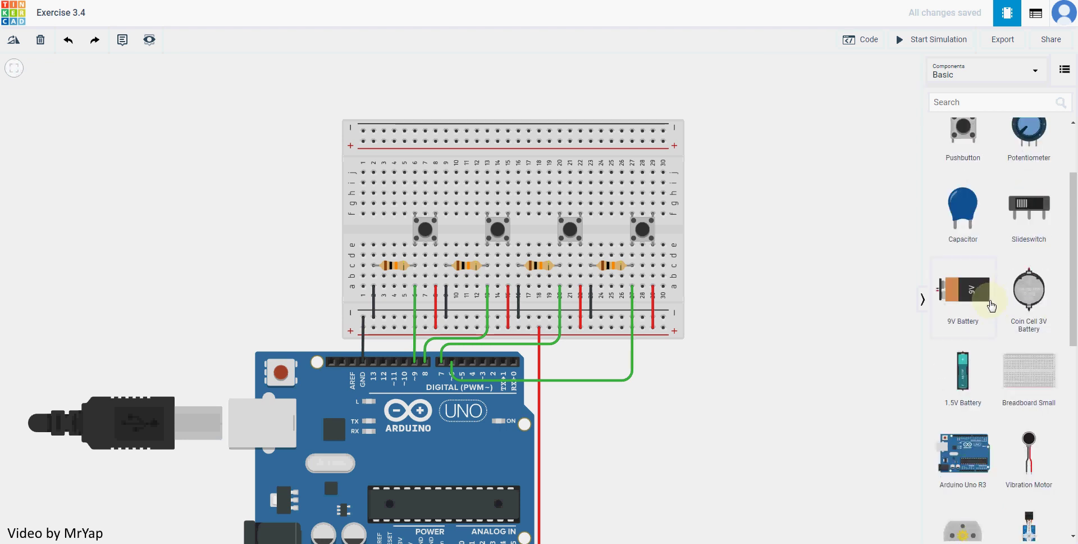
{"action": "scroll", "coordinate": [992, 305], "scroll_direction": "down", "scroll_amount": 8}
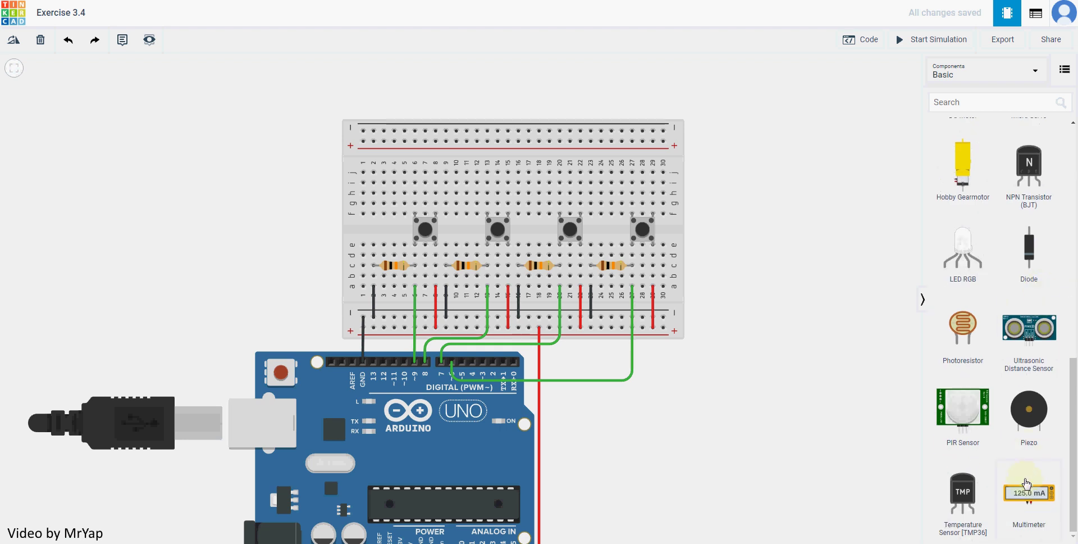
{"action": "left_click_drag", "start_coordinate": [1029, 409], "coordinate": [626, 452]}
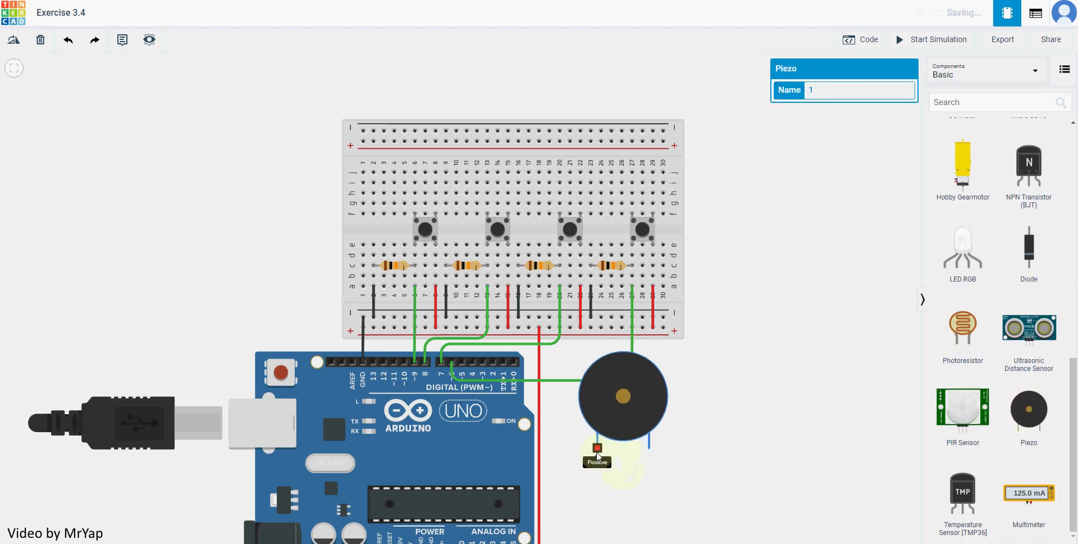
{"action": "scroll", "coordinate": [963, 181], "scroll_direction": "up", "scroll_amount": 8}
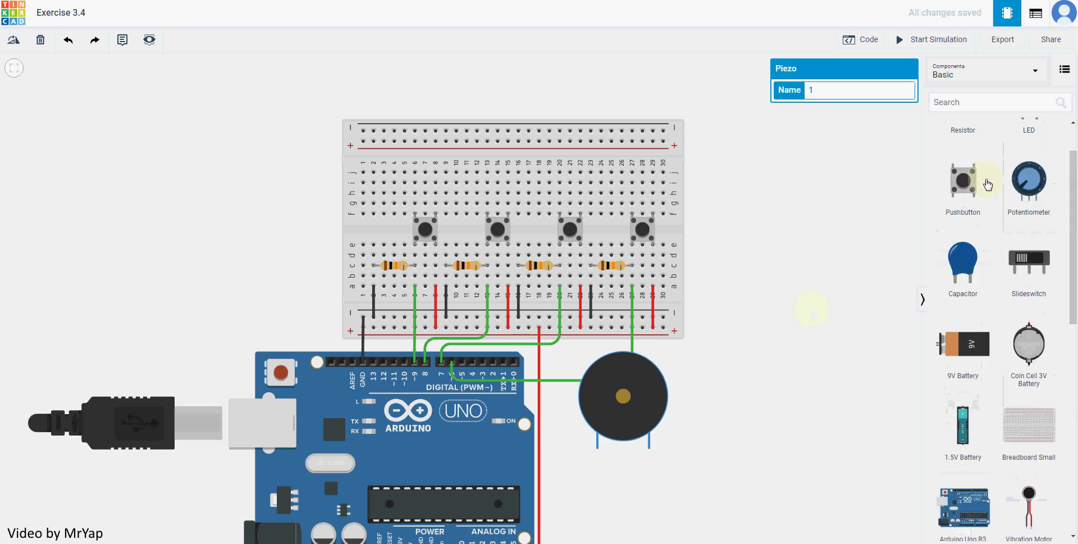
{"action": "left_click_drag", "start_coordinate": [963, 181], "coordinate": [598, 469]}
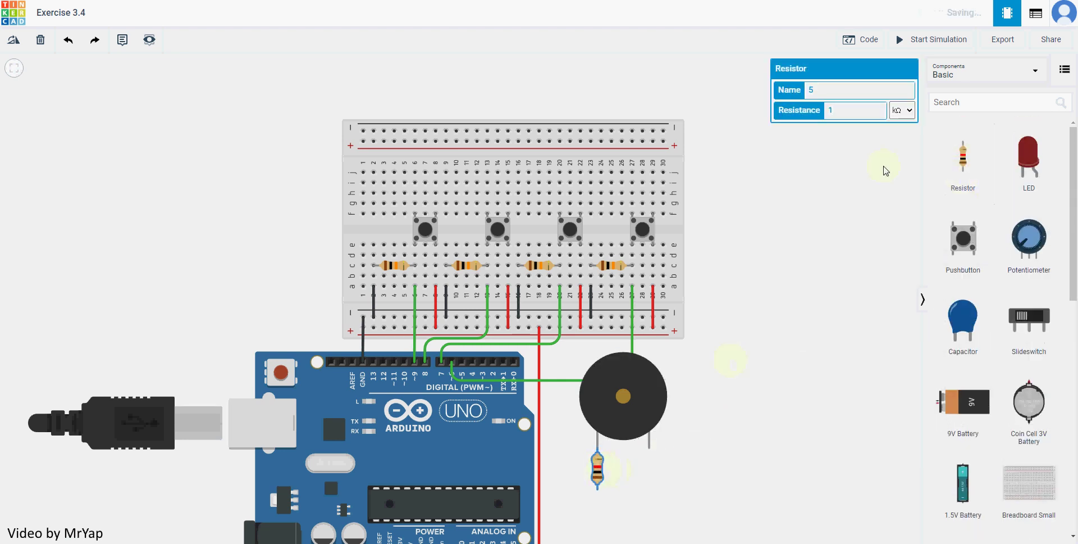
{"action": "left_click", "coordinate": [909, 112]}
{"action": "left_click", "coordinate": [903, 168]}
{"action": "left_click", "coordinate": [794, 344]}
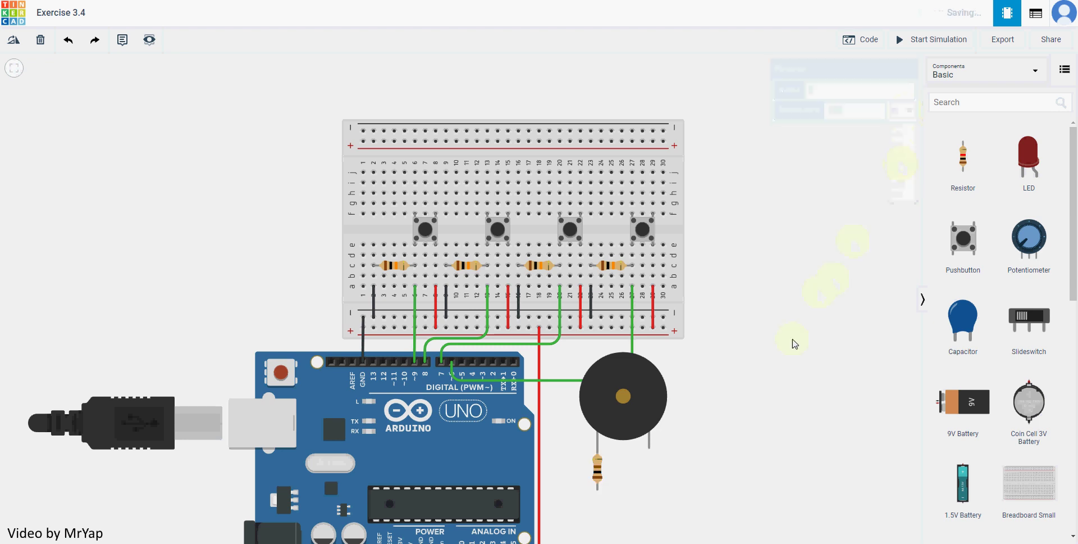
Connect the buzzer's lower leg to the breadboard ground rail with a black wire.
{"action": "left_click", "coordinate": [650, 448]}
{"action": "left_click", "coordinate": [660, 448]}
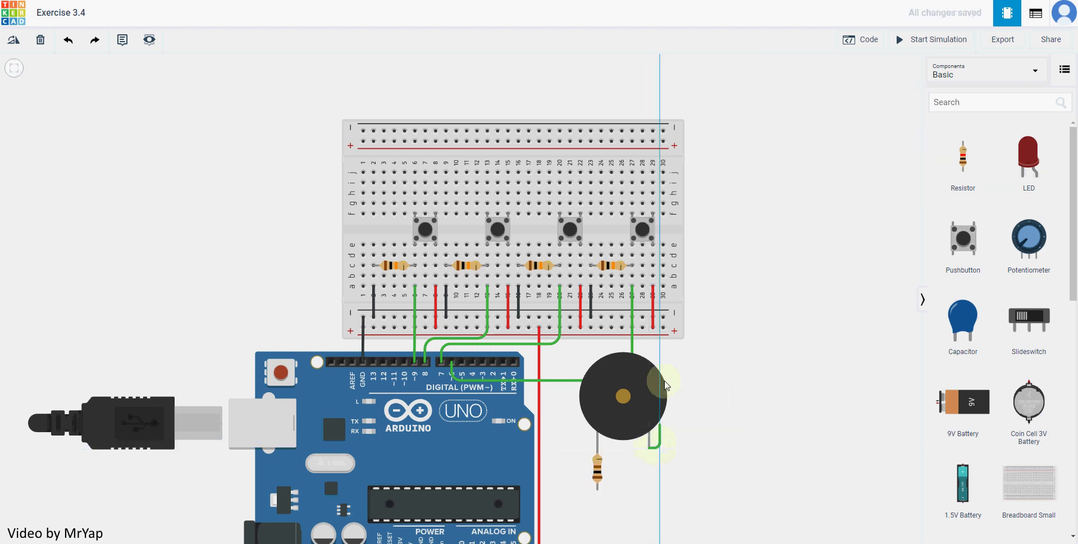
{"action": "left_click", "coordinate": [663, 318]}
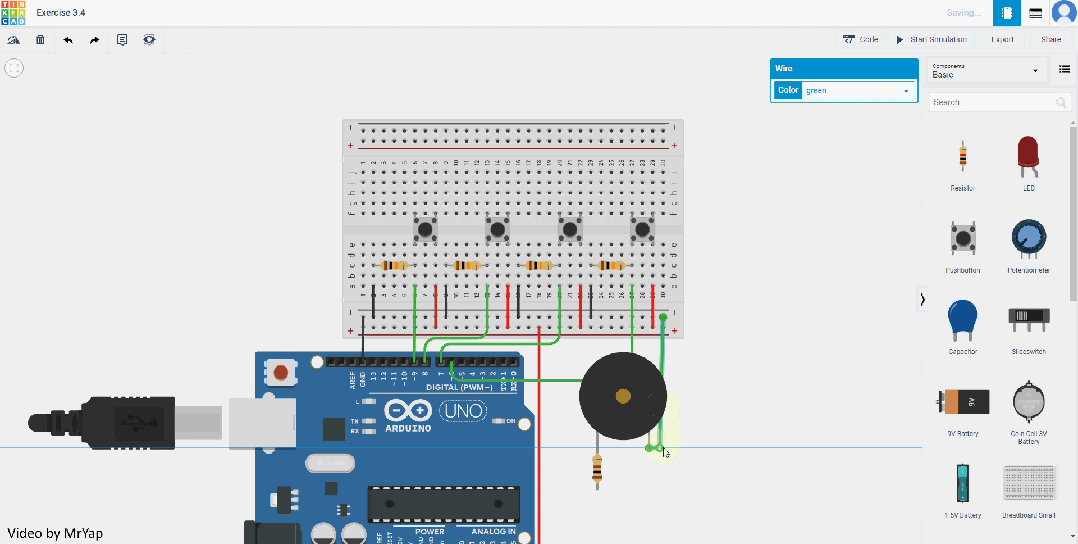
{"action": "left_click_drag", "start_coordinate": [665, 452], "coordinate": [663, 450]}
{"action": "left_click", "coordinate": [836, 94]}
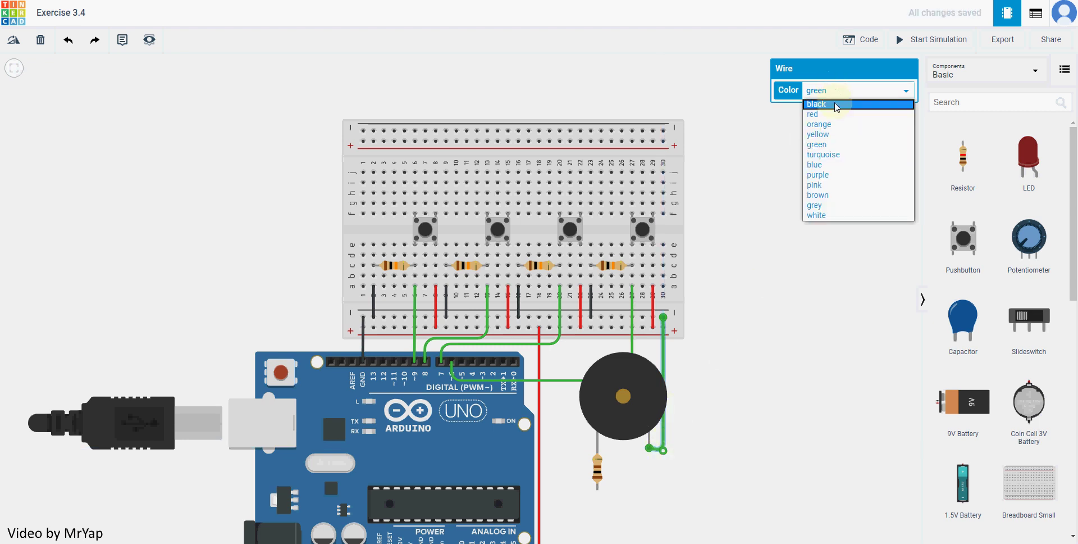
{"action": "left_click", "coordinate": [836, 104]}
{"action": "left_click", "coordinate": [789, 308]}
{"action": "left_click_drag", "start_coordinate": [661, 447], "coordinate": [664, 447]}
{"action": "left_click", "coordinate": [681, 450]}
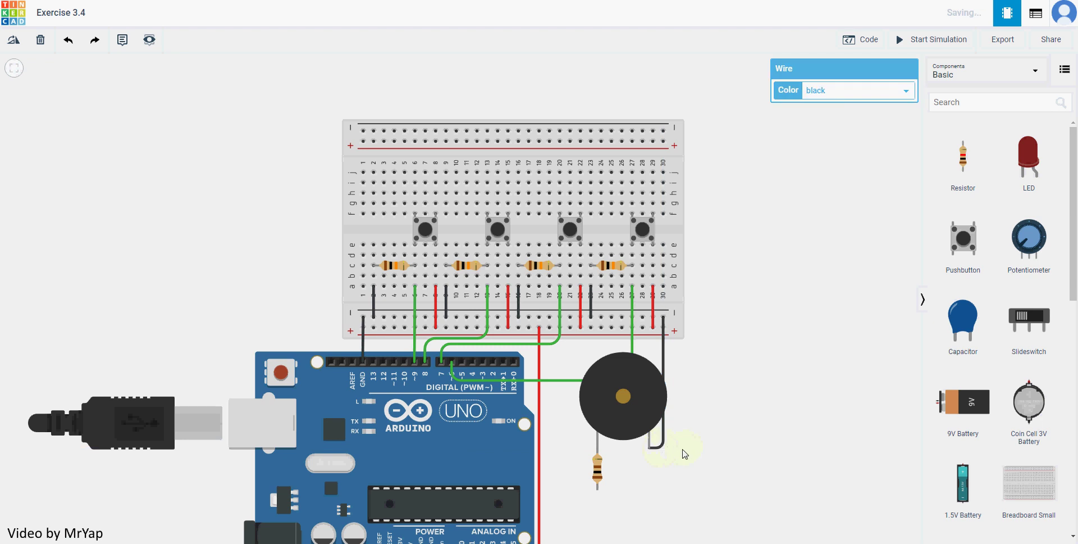
Connect the resistor's lower lead to digital pin 2 with a red wire.
{"action": "left_click", "coordinate": [597, 488]}
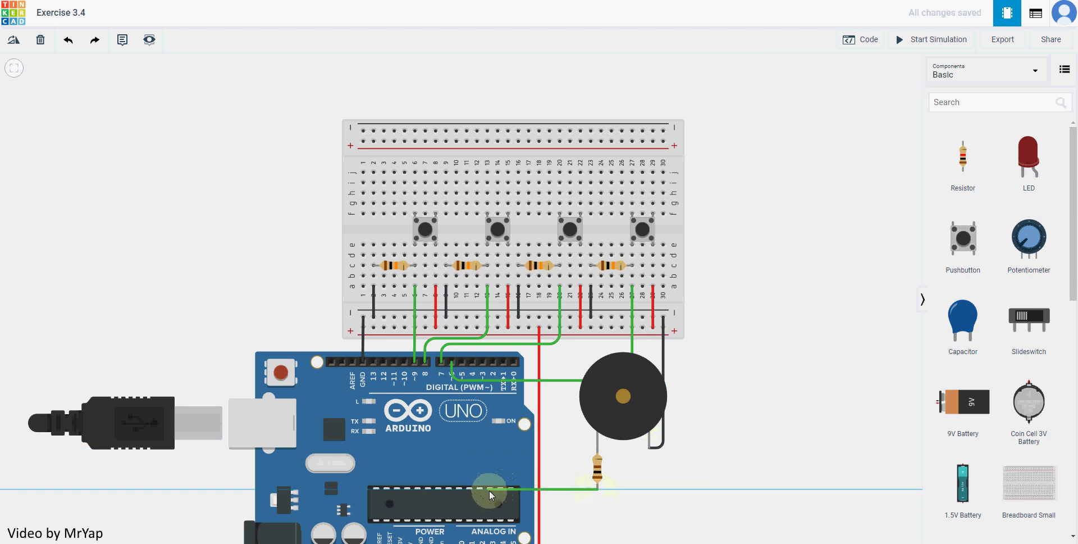
{"action": "left_click", "coordinate": [490, 488]}
{"action": "left_click", "coordinate": [493, 362]}
{"action": "left_click_drag", "start_coordinate": [490, 484], "coordinate": [493, 487]}
{"action": "left_click", "coordinate": [841, 90]}
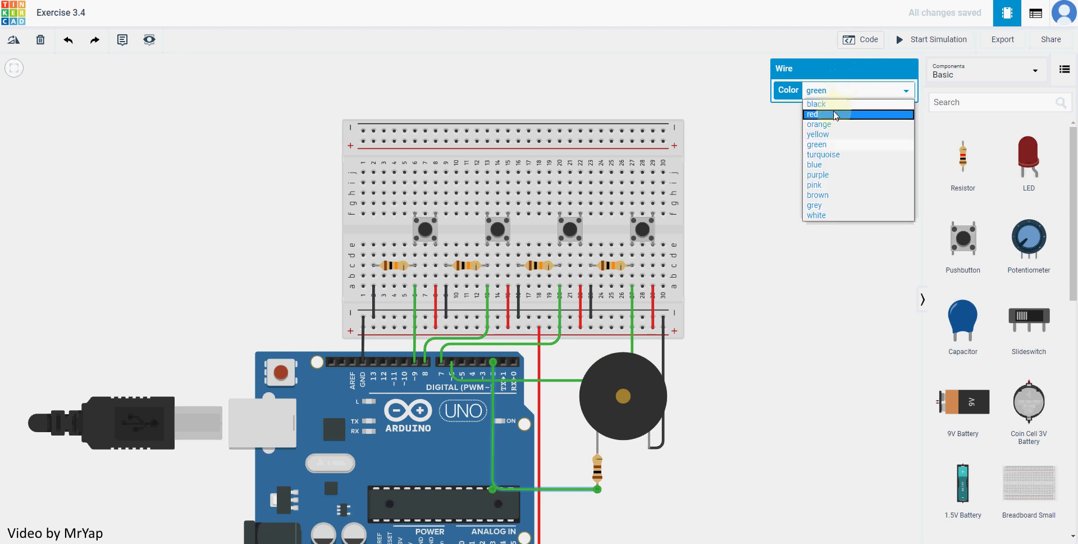
{"action": "left_click", "coordinate": [836, 115]}
{"action": "left_click_drag", "start_coordinate": [804, 315], "coordinate": [557, 246]}
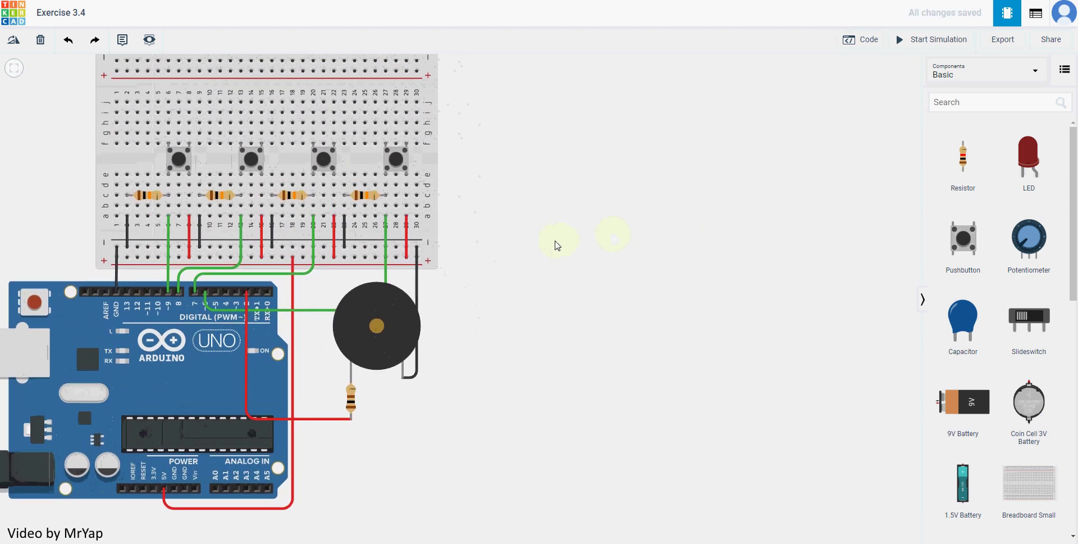
In the code editor, delete the default blocks and place an if-then block.
{"action": "left_click", "coordinate": [867, 50]}
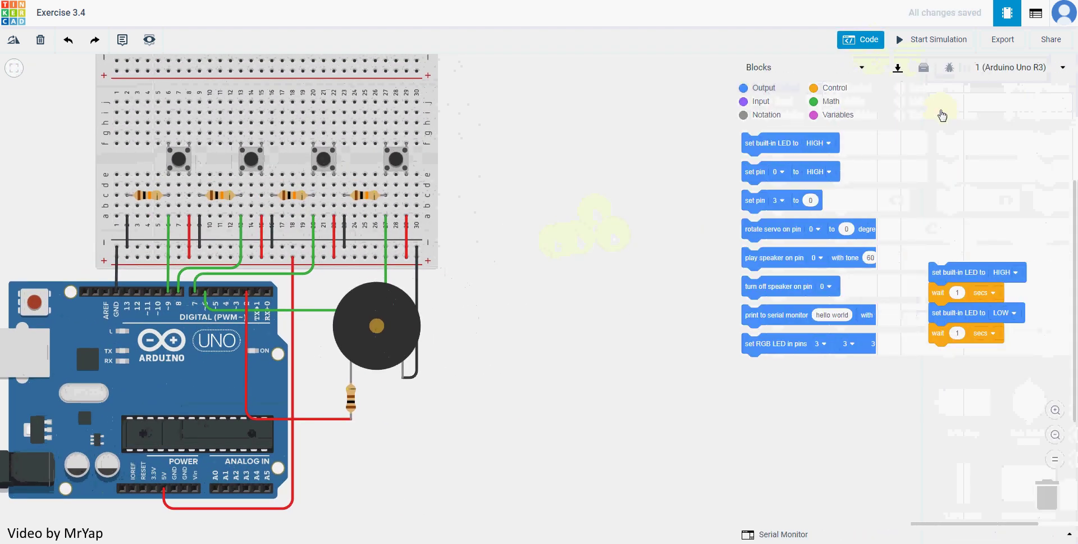
{"action": "left_click_drag", "start_coordinate": [960, 336], "coordinate": [1048, 493]}
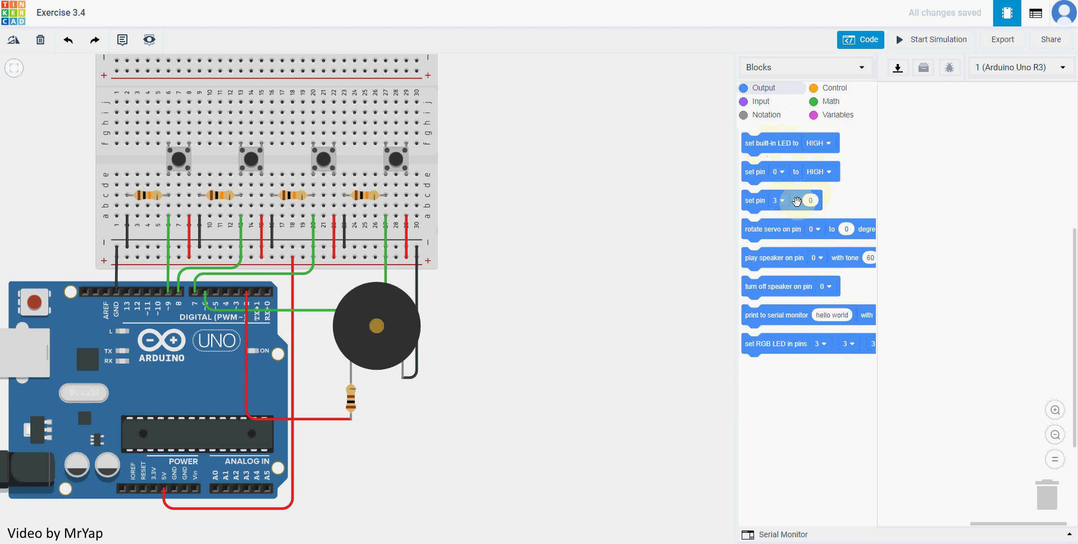
{"action": "left_click", "coordinate": [826, 89]}
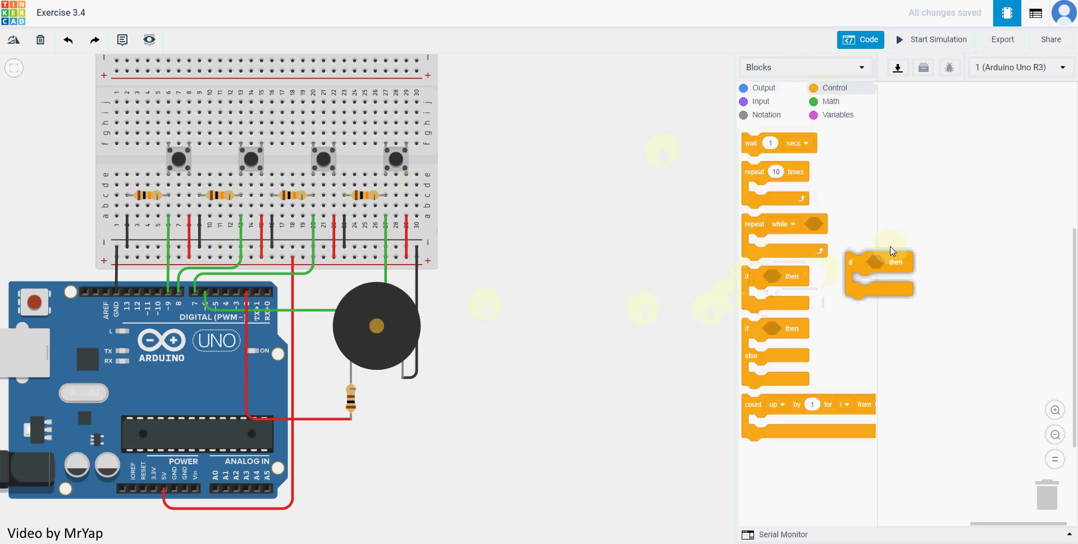
{"action": "left_click_drag", "start_coordinate": [893, 251], "coordinate": [898, 247]}
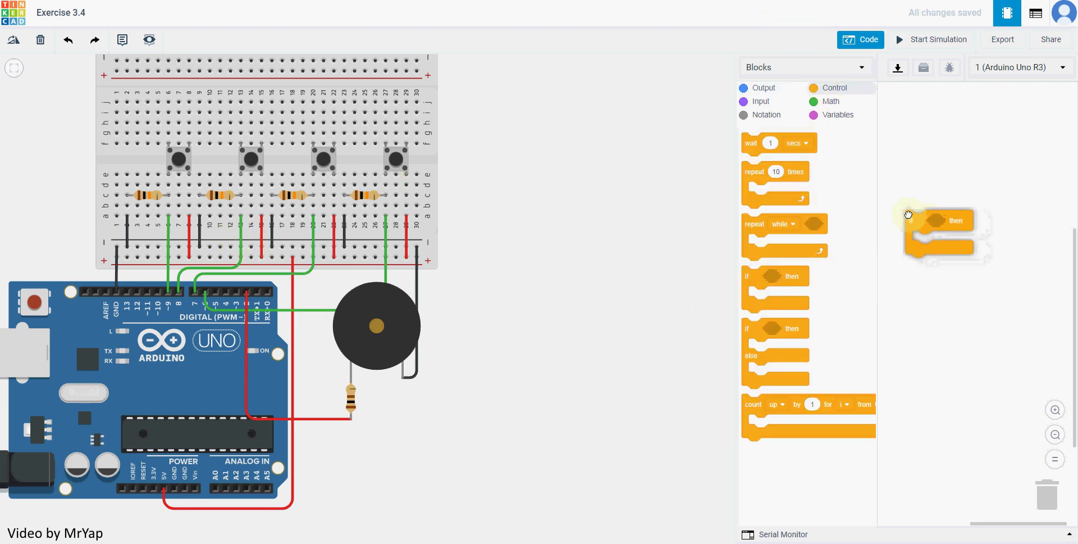
Fill the if condition with an equals comparison on read digital pin 9.
{"action": "left_click", "coordinate": [821, 106]}
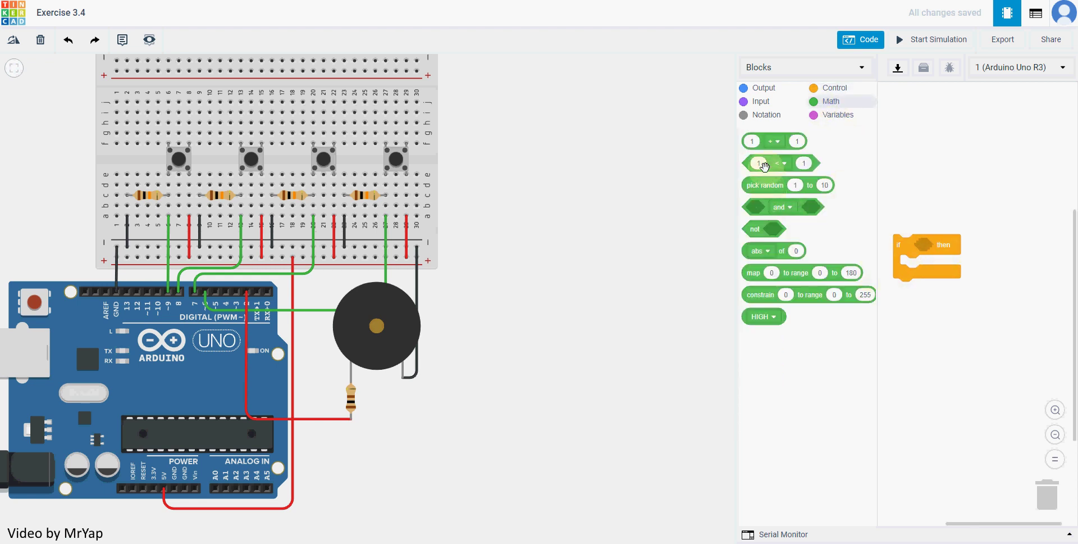
{"action": "left_click_drag", "start_coordinate": [764, 166], "coordinate": [959, 253]}
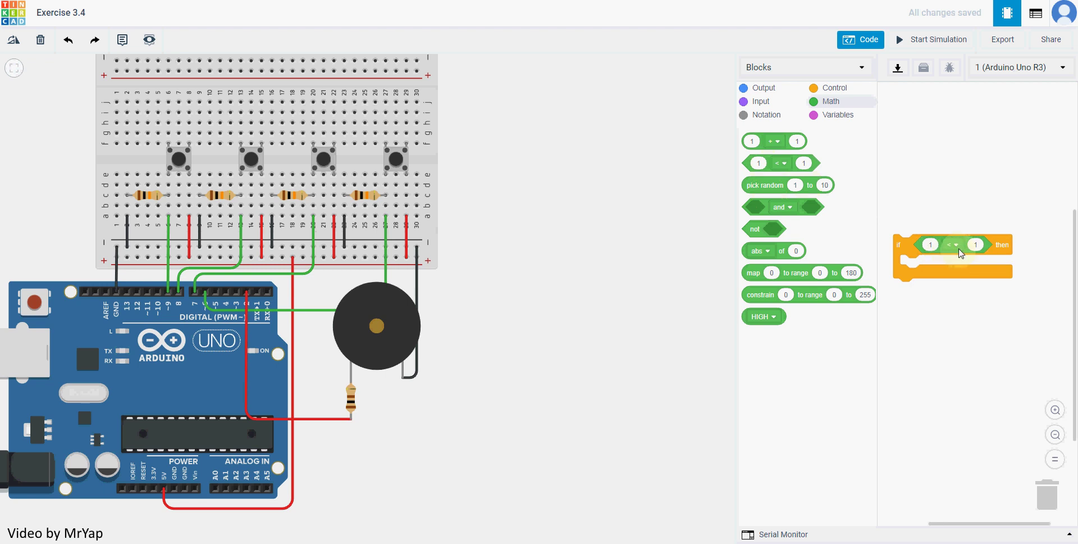
{"action": "left_click", "coordinate": [959, 251]}
{"action": "left_click", "coordinate": [950, 265]}
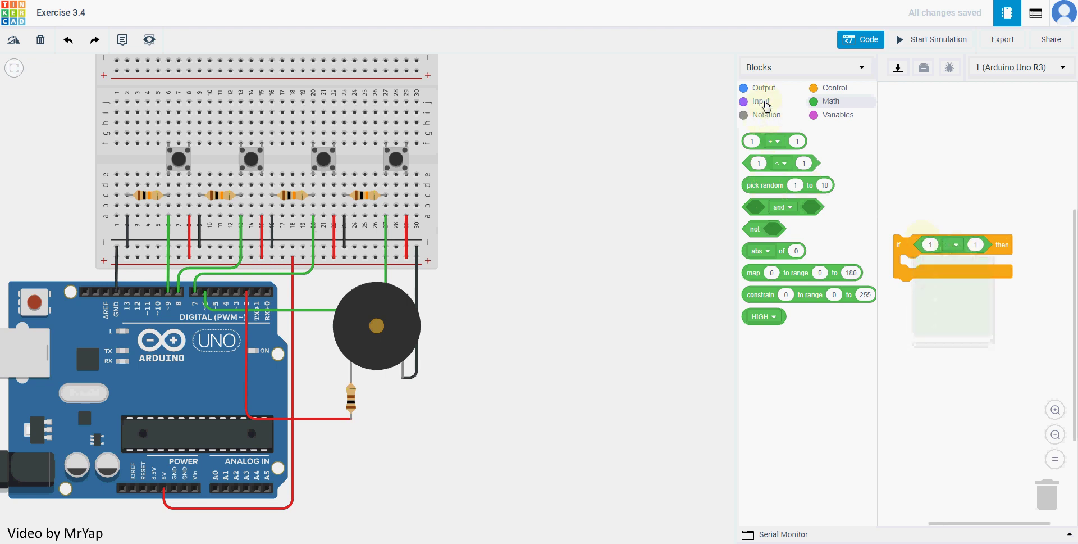
{"action": "left_click", "coordinate": [766, 106]}
{"action": "left_click_drag", "start_coordinate": [761, 141], "coordinate": [941, 247]}
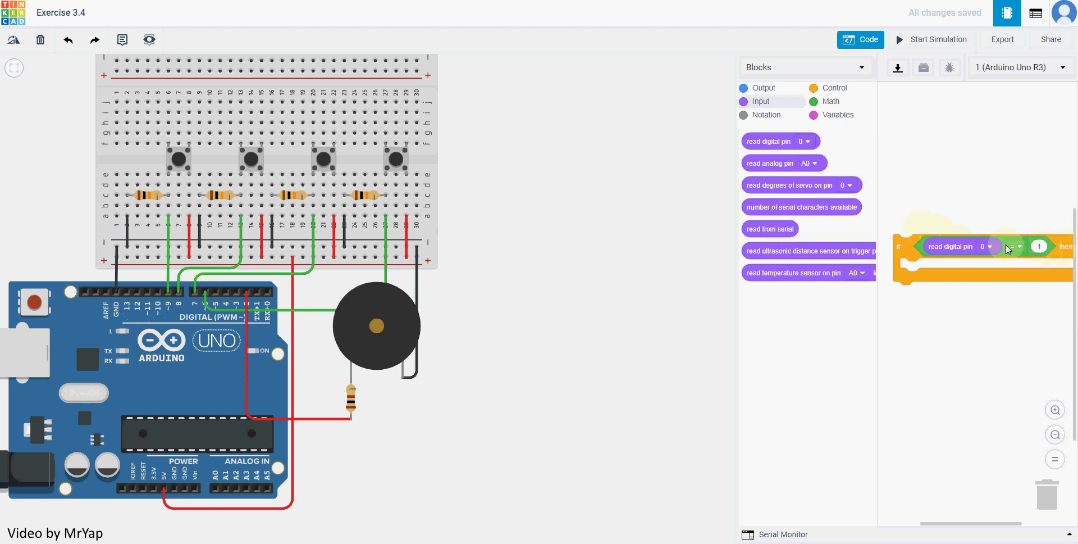
{"action": "left_click", "coordinate": [985, 246]}
{"action": "left_click", "coordinate": [963, 389]}
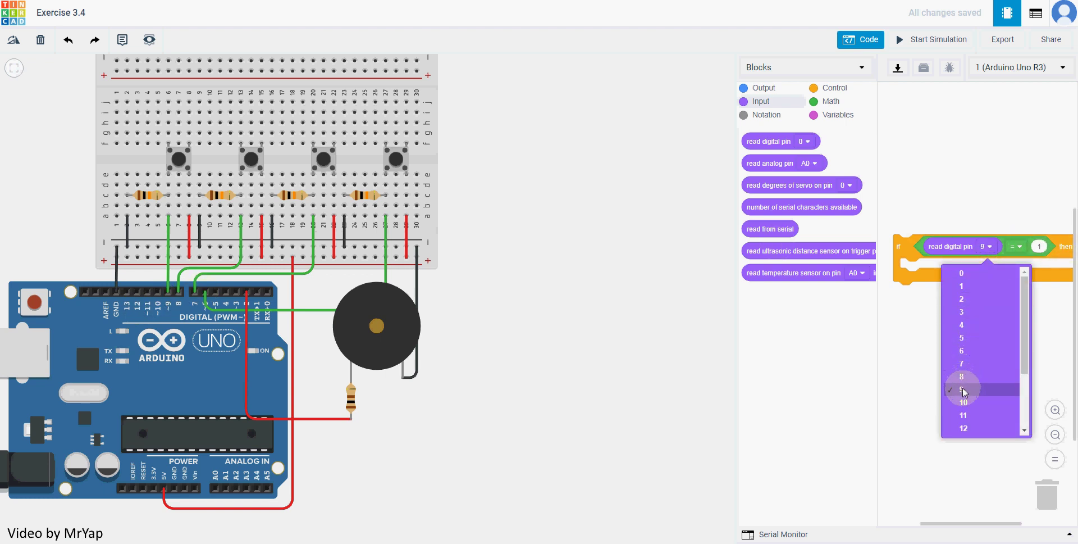
{"action": "left_click_drag", "start_coordinate": [1000, 151], "coordinate": [993, 148]}
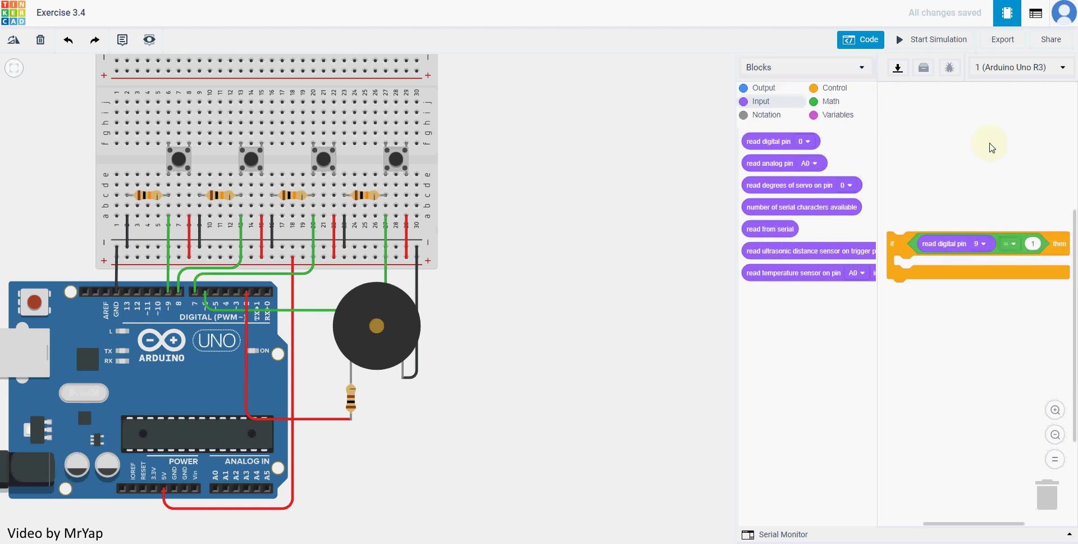
{"action": "left_click_drag", "start_coordinate": [737, 324], "coordinate": [605, 324]}
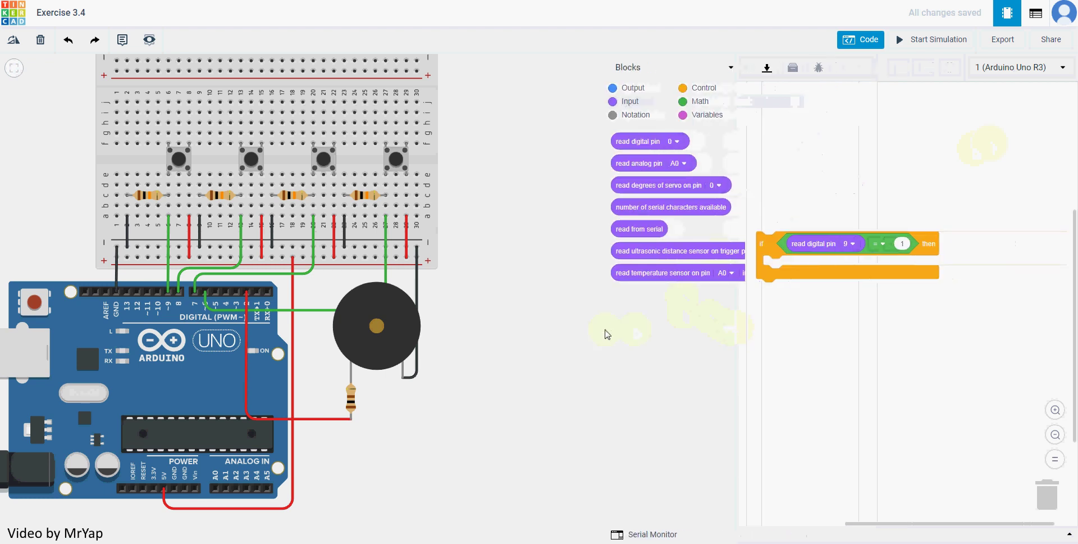
Add a play speaker block inside the pin-9 if block and set its pin to 2.
{"action": "left_click", "coordinate": [645, 92]}
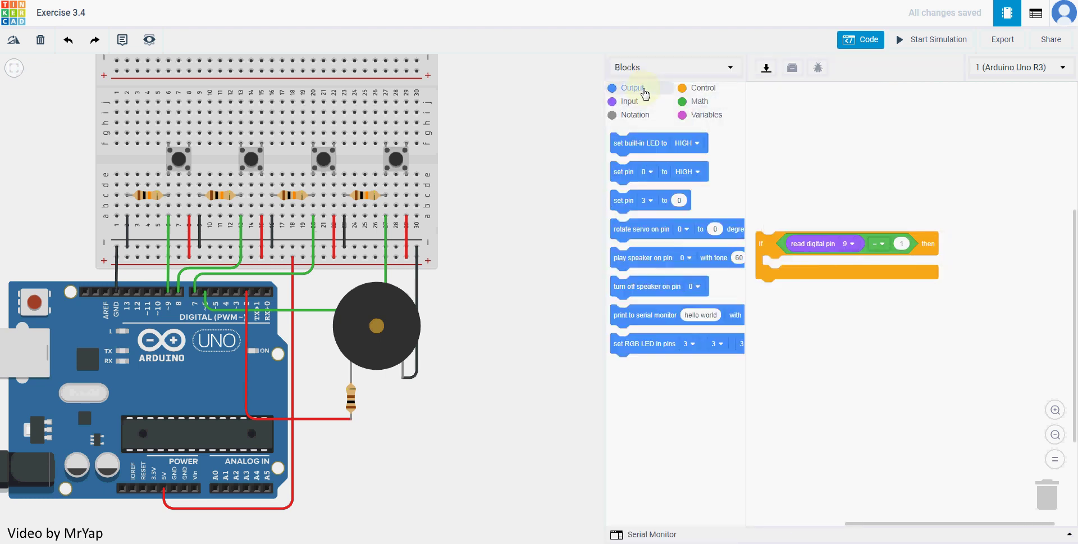
{"action": "left_click", "coordinate": [1056, 435]}
{"action": "left_click", "coordinate": [1055, 410]}
{"action": "left_click", "coordinate": [1056, 410]}
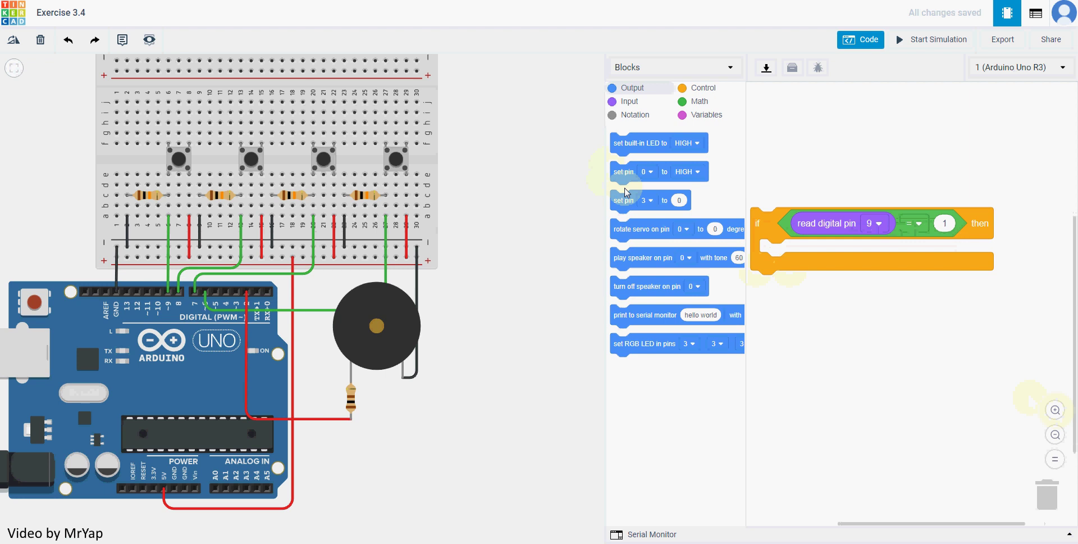
{"action": "left_click_drag", "start_coordinate": [626, 257], "coordinate": [783, 252]}
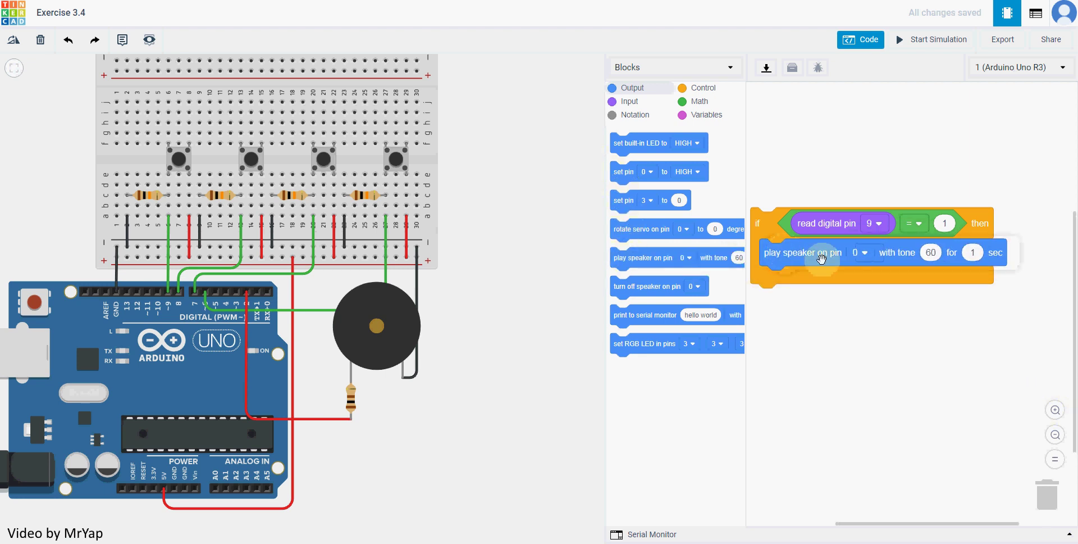
{"action": "left_click", "coordinate": [864, 254]}
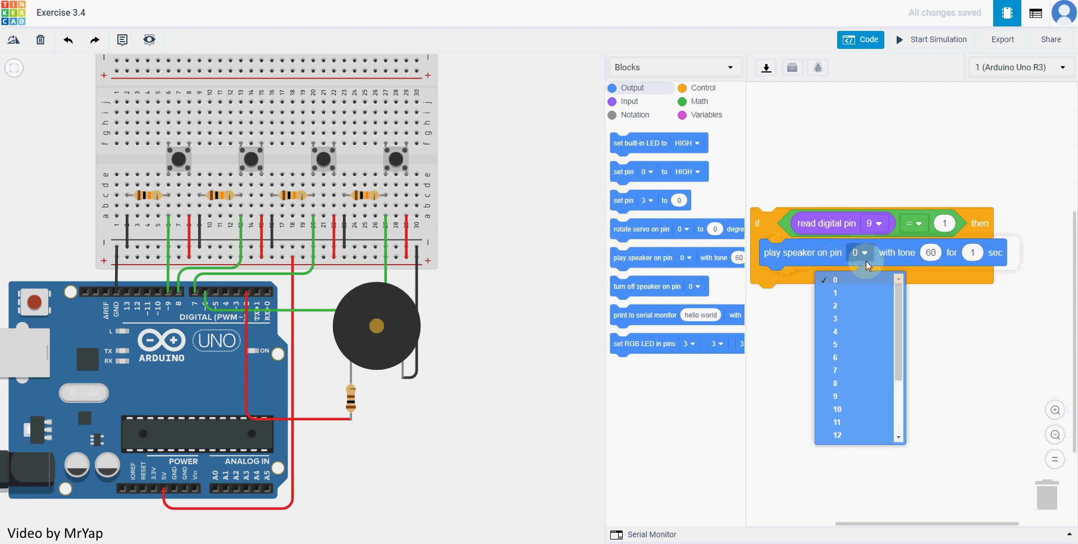
{"action": "left_click", "coordinate": [856, 309]}
Set the speaker tone to 48 and the duration to 0.1 seconds.
{"action": "left_click", "coordinate": [931, 252]}
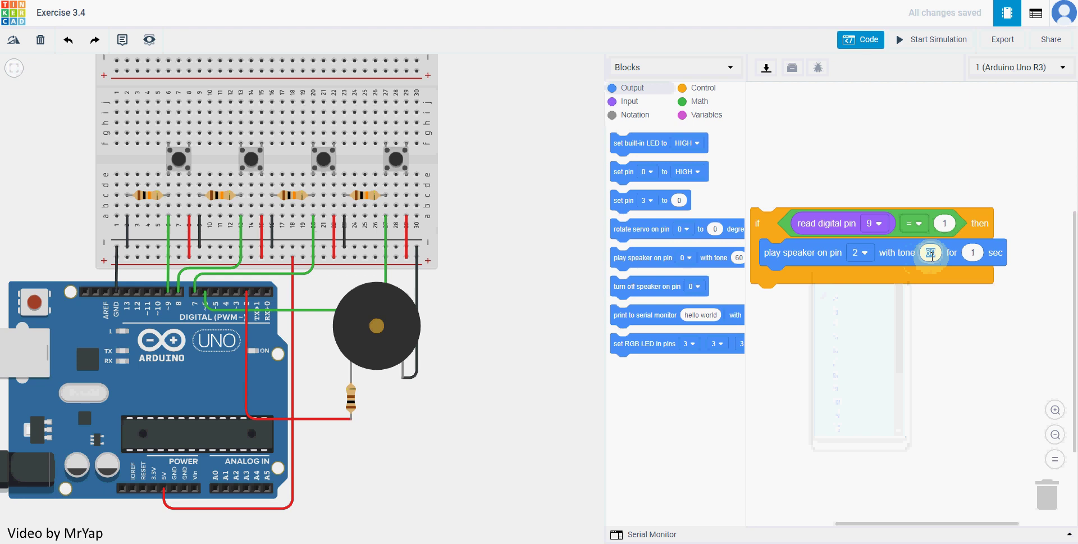
{"action": "type", "text": "48"}
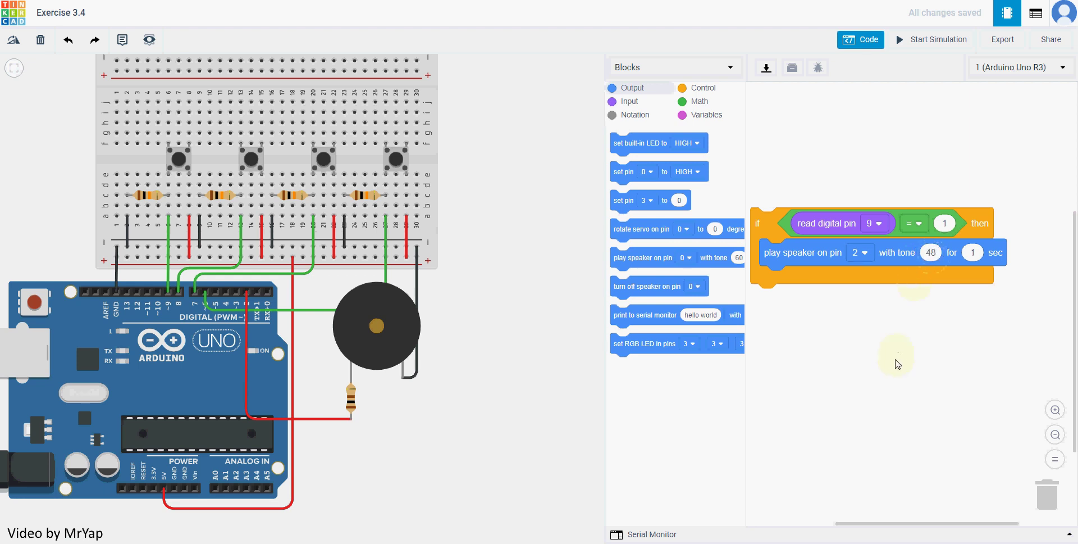
{"action": "left_click", "coordinate": [897, 364]}
{"action": "left_click", "coordinate": [918, 286]}
{"action": "left_click", "coordinate": [973, 252]}
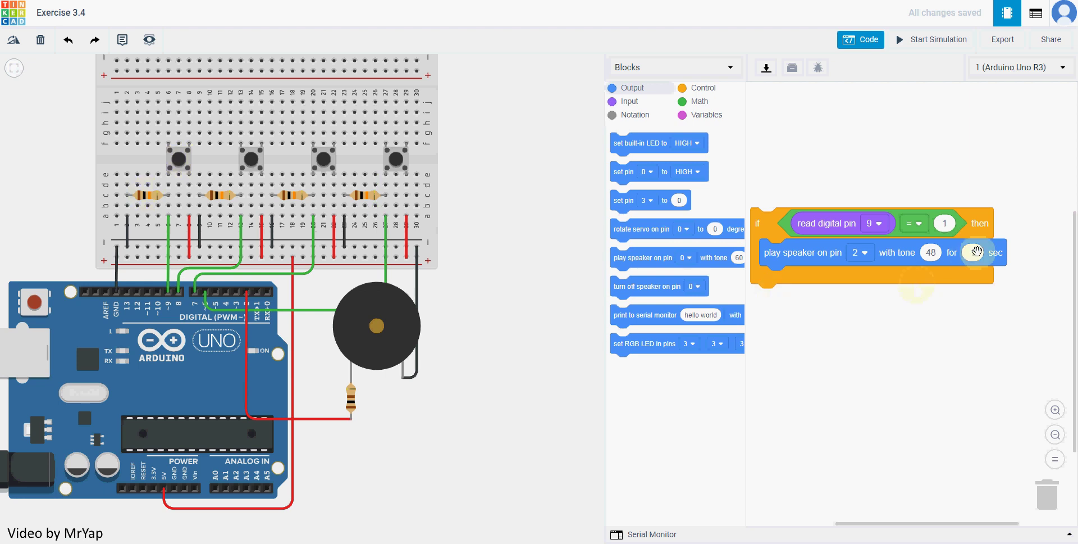
{"action": "type", "text": "0.1"}
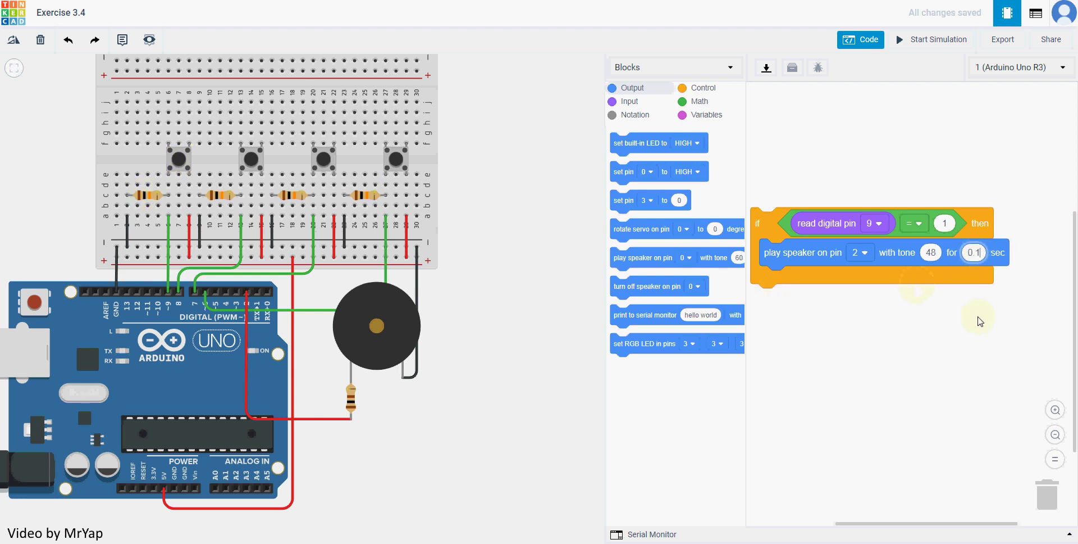
{"action": "left_click", "coordinate": [973, 343]}
{"action": "left_click", "coordinate": [982, 255]}
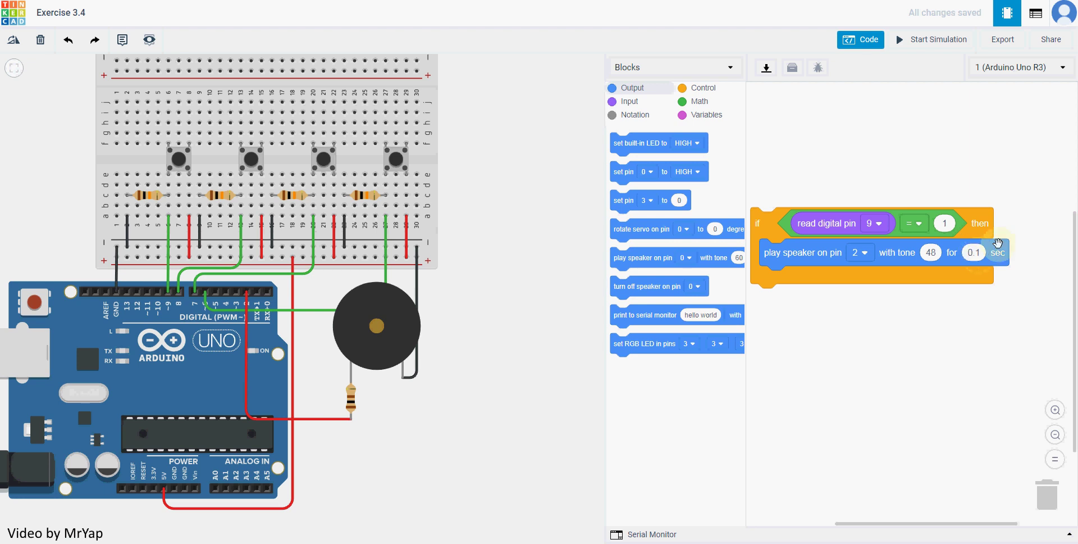
Duplicate the pin-9 if block below it, reading pin 8 with tone 50.
{"action": "right_click", "coordinate": [761, 214]}
{"action": "left_click", "coordinate": [786, 223]}
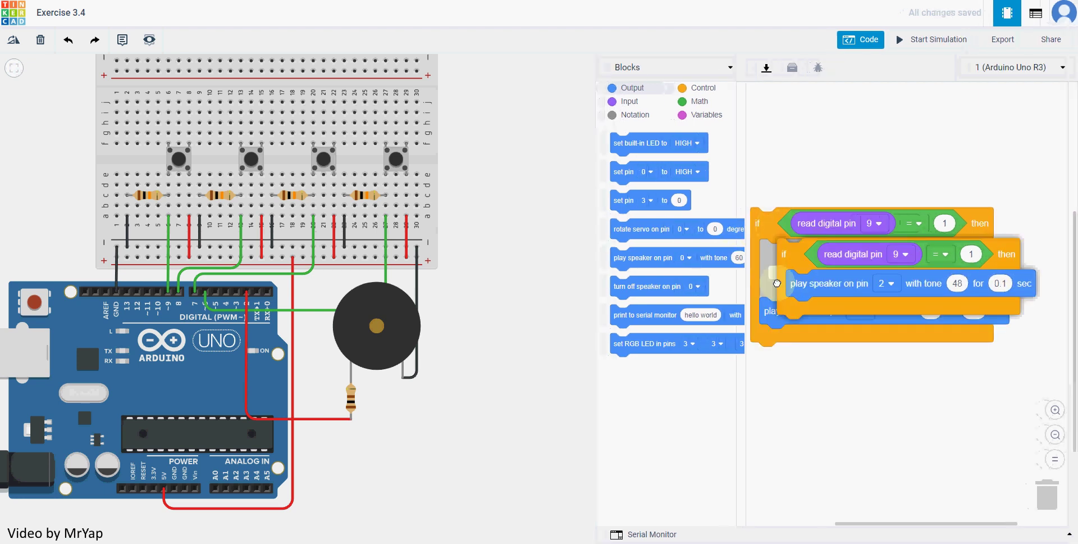
{"action": "left_click_drag", "start_coordinate": [778, 283], "coordinate": [768, 314]}
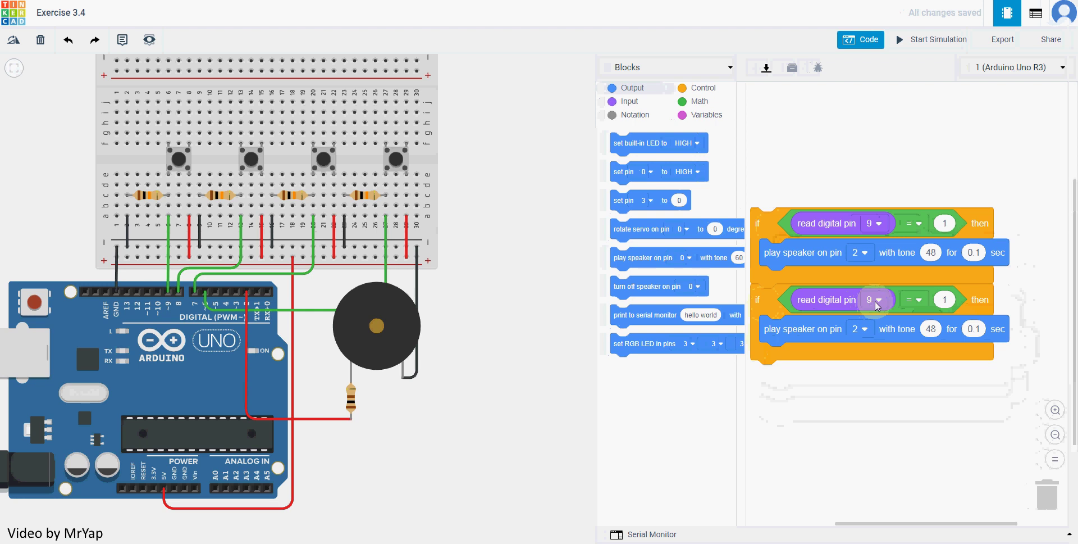
{"action": "left_click", "coordinate": [878, 302]}
{"action": "left_click", "coordinate": [857, 418]}
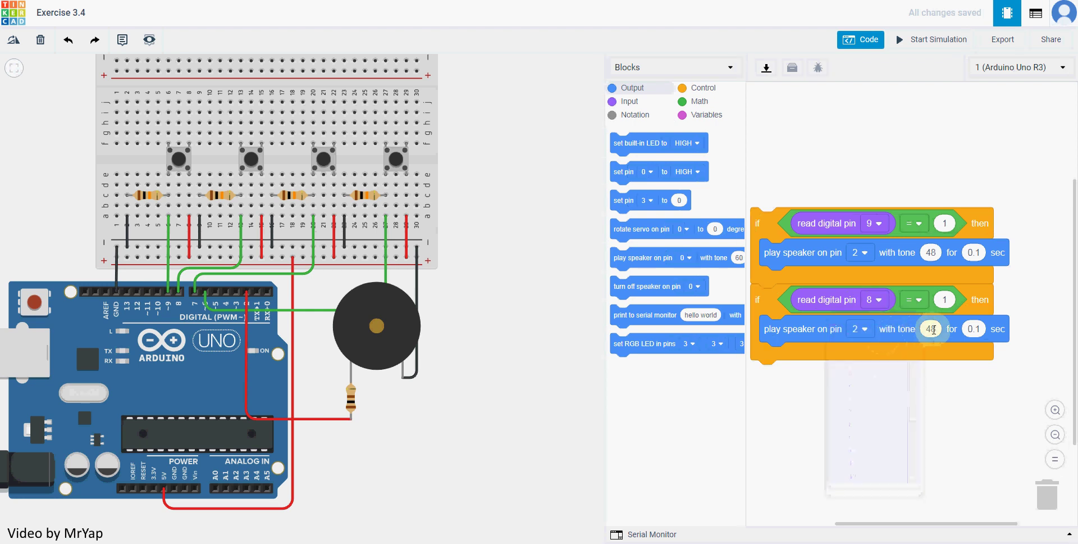
{"action": "type", "text": "50"}
Duplicate the pin-8 block as a third if block reading pin 7 with tone 52.
{"action": "right_click", "coordinate": [779, 308]}
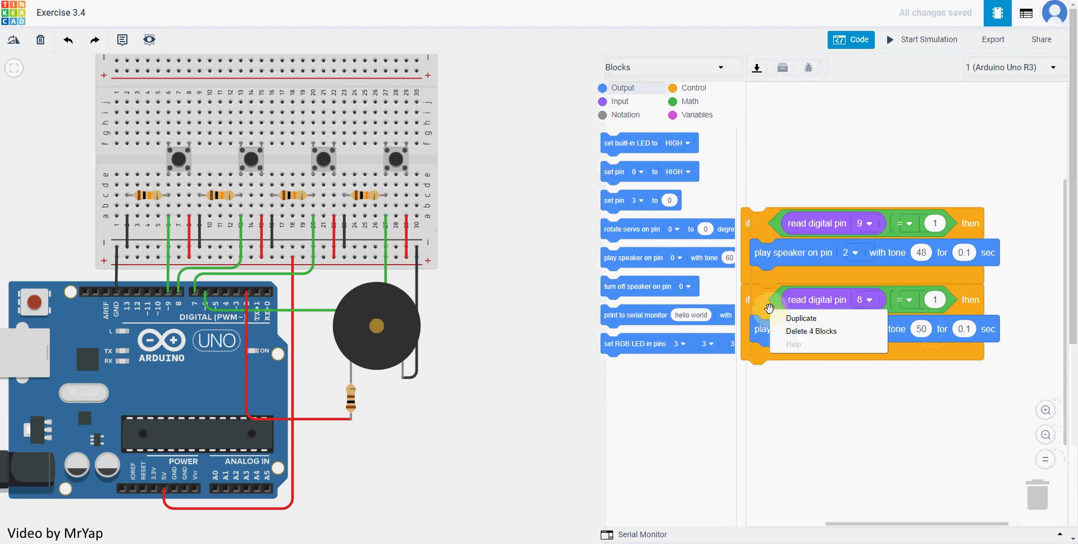
{"action": "left_click", "coordinate": [798, 318]}
{"action": "left_click_drag", "start_coordinate": [895, 396], "coordinate": [866, 384]}
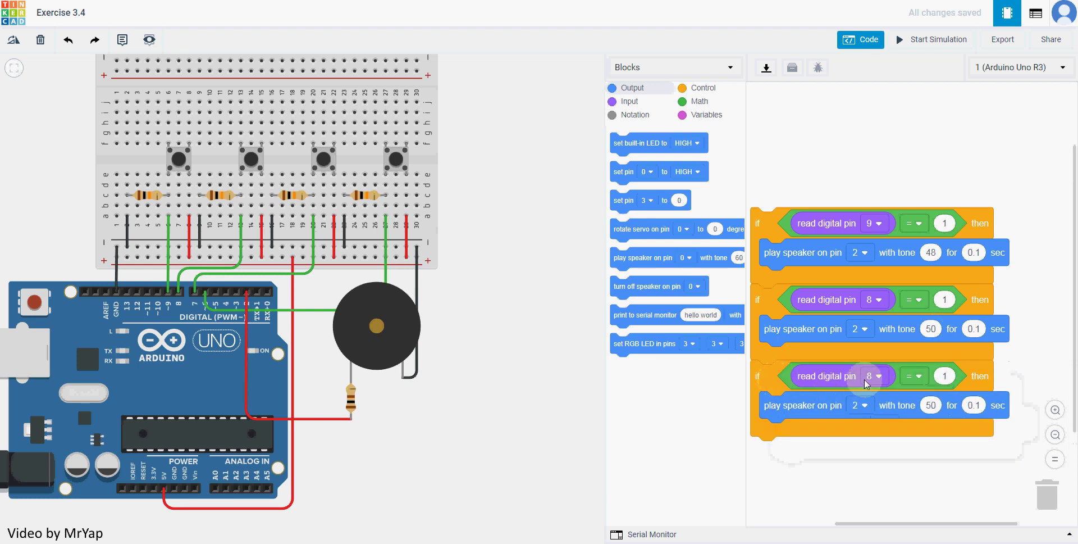
{"action": "left_click", "coordinate": [870, 376]}
{"action": "left_click", "coordinate": [859, 280]}
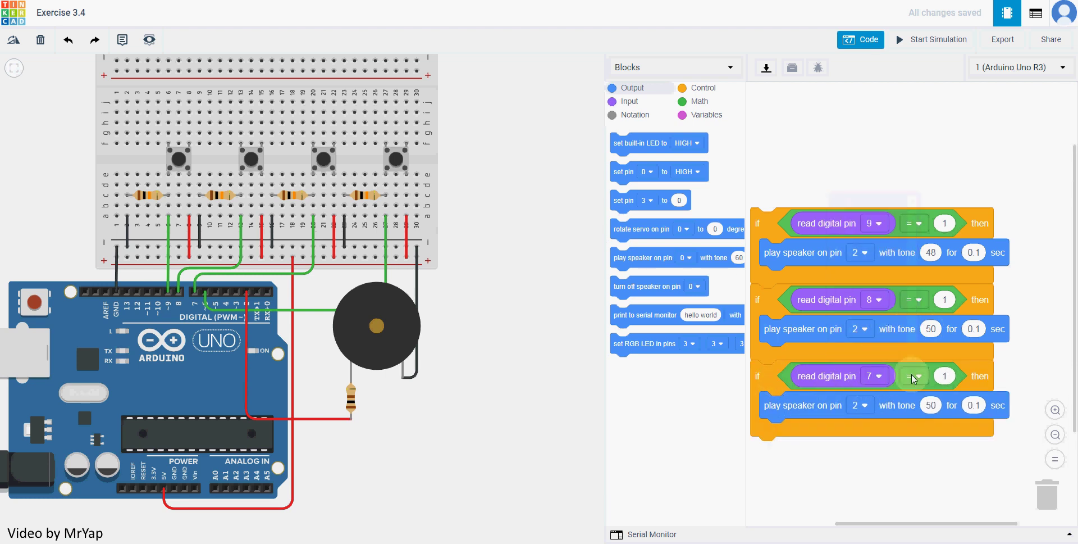
{"action": "left_click", "coordinate": [936, 406]}
{"action": "type", "text": "52"}
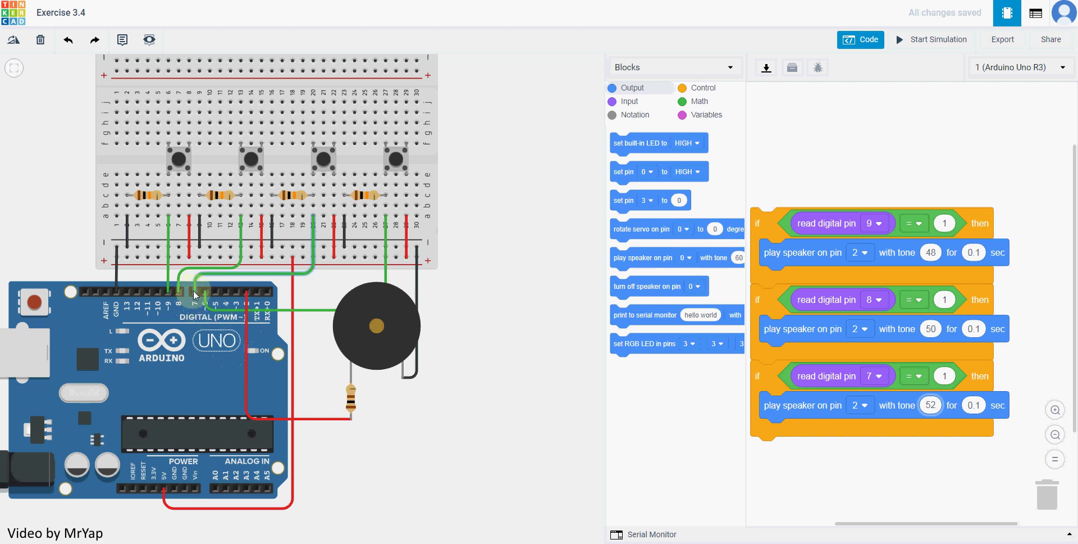
Add a fourth if block reading pin 6 with tone 53, showing all four blocks.
{"action": "right_click", "coordinate": [765, 368]}
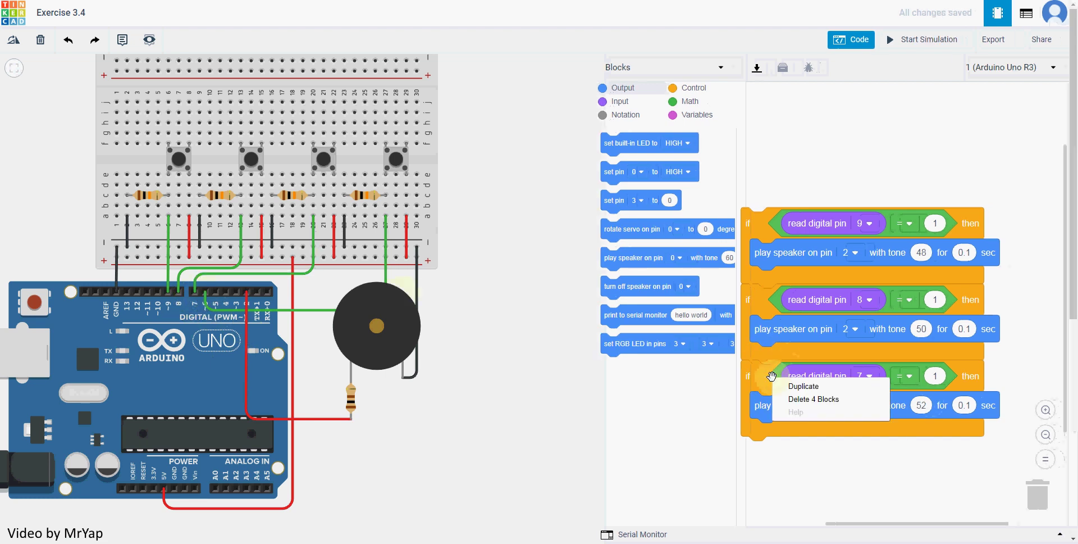
{"action": "left_click", "coordinate": [786, 385]}
{"action": "left_click", "coordinate": [764, 497]}
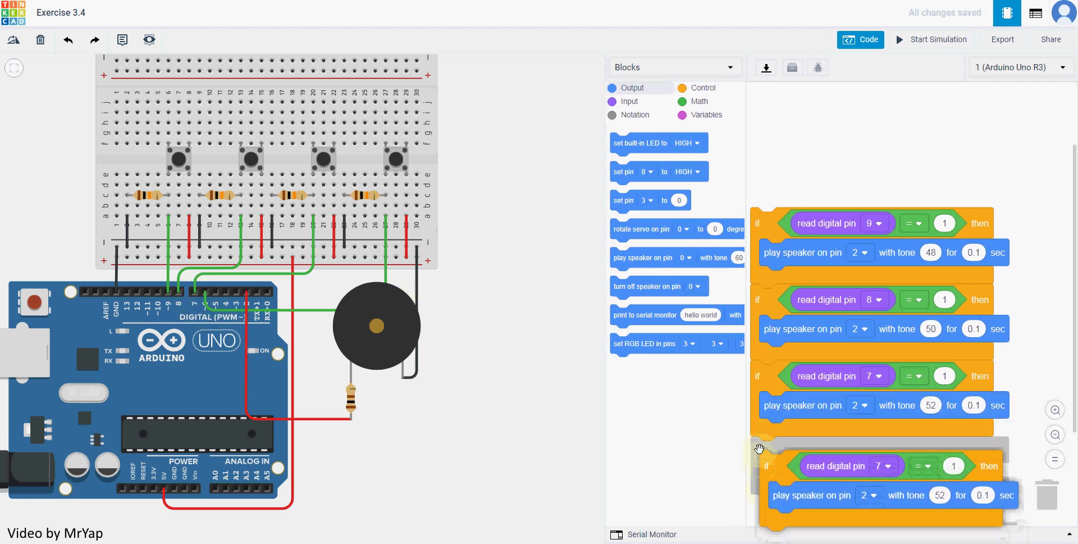
{"action": "left_click", "coordinate": [875, 452]}
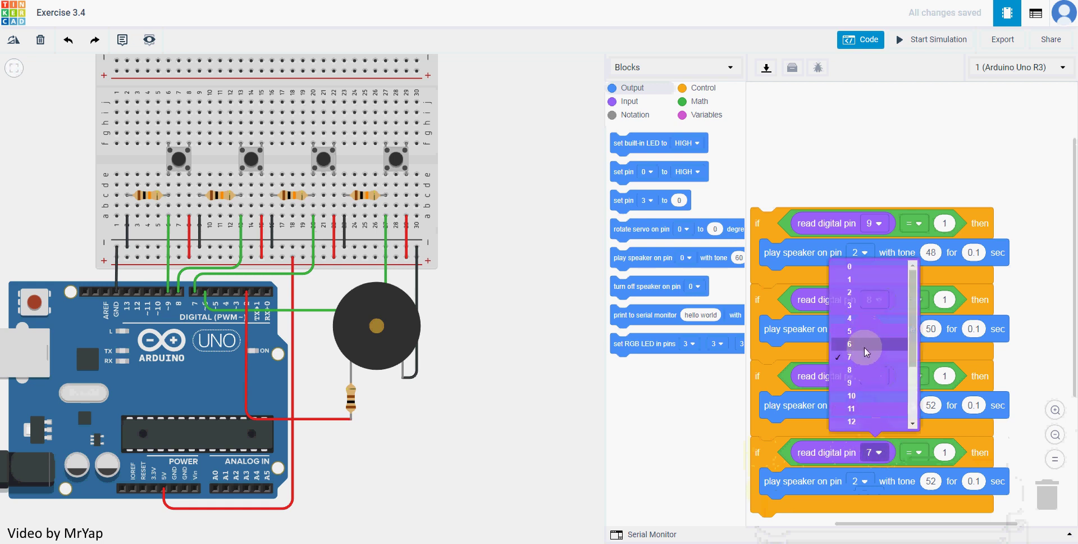
{"action": "left_click", "coordinate": [870, 344]}
{"action": "left_click", "coordinate": [932, 481]}
{"action": "type", "text": "53"}
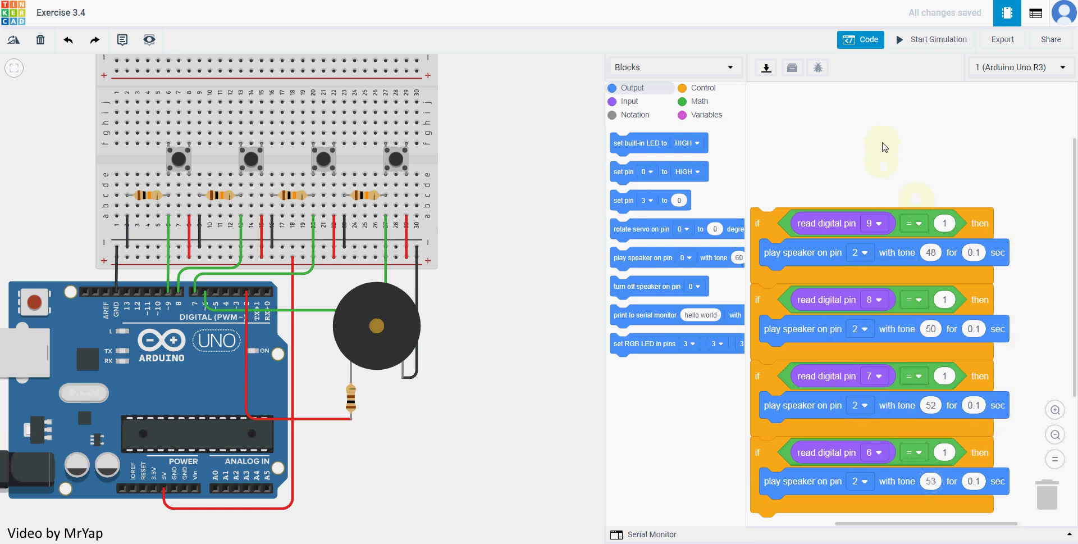
{"action": "left_click_drag", "start_coordinate": [881, 145], "coordinate": [893, 92]}
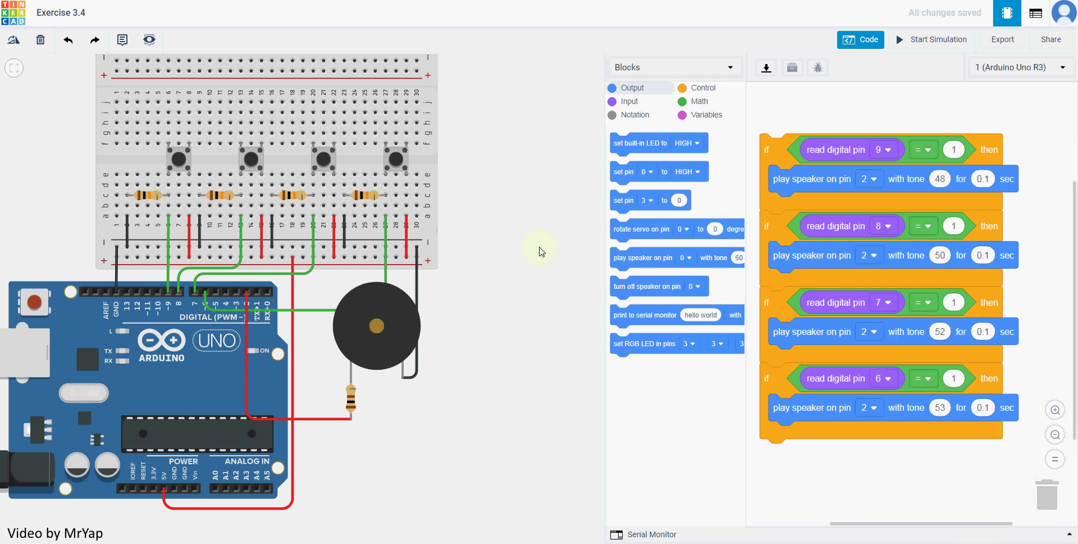
{"action": "left_click", "coordinate": [931, 41]}
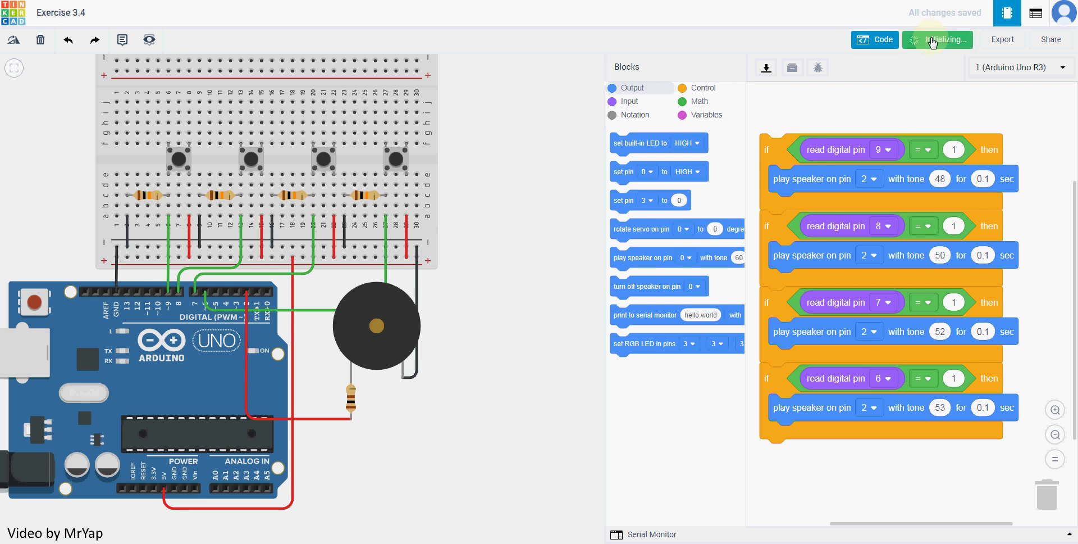
{"action": "left_click", "coordinate": [180, 161]}
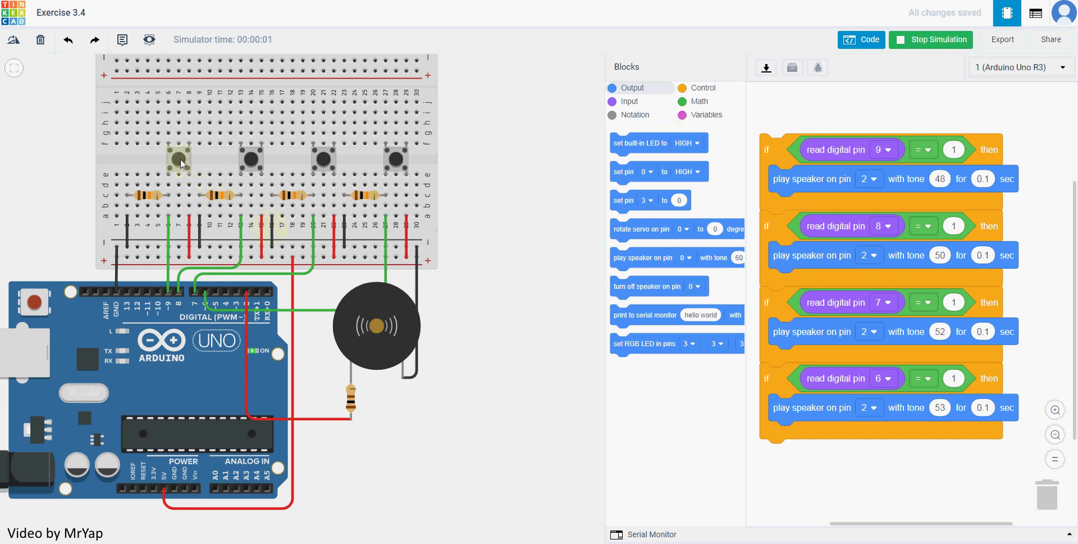
{"action": "left_click", "coordinate": [250, 162]}
{"action": "left_click", "coordinate": [320, 163]}
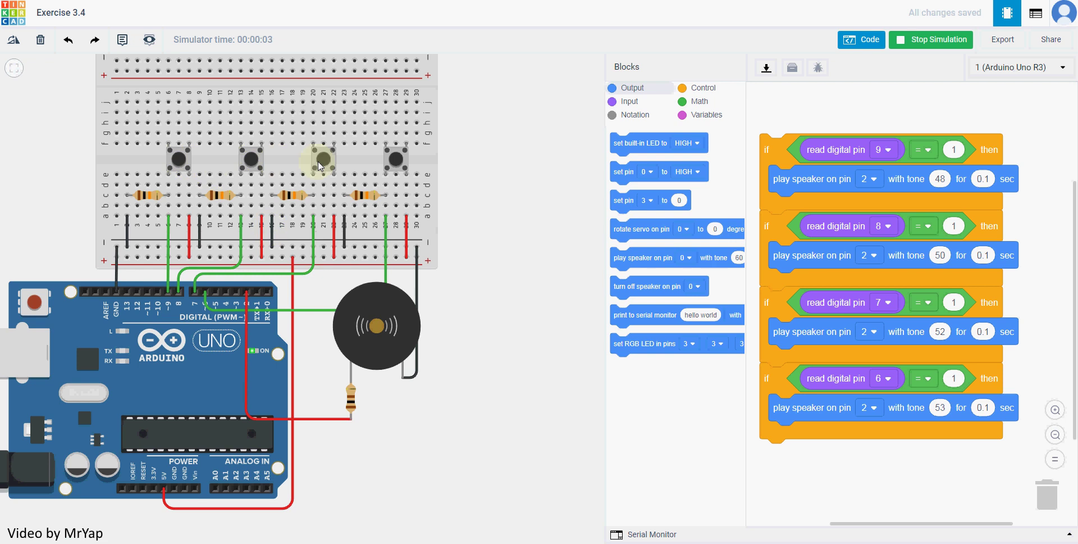
{"action": "left_click", "coordinate": [396, 161]}
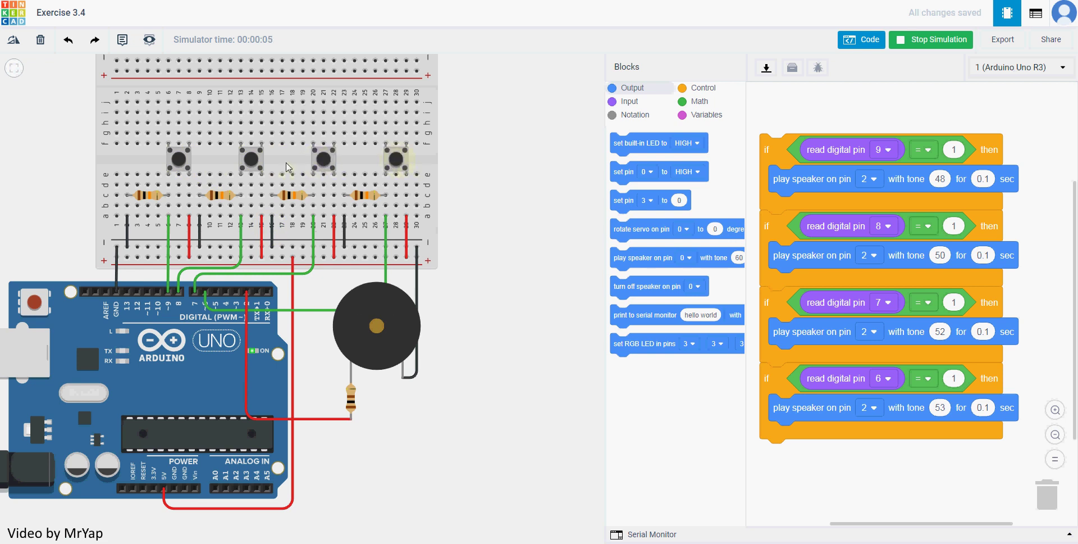
{"action": "left_click", "coordinate": [179, 158]}
{"action": "left_click", "coordinate": [250, 160]}
{"action": "left_click", "coordinate": [175, 161]}
{"action": "left_click", "coordinate": [396, 159]}
{"action": "left_click", "coordinate": [323, 163]}
{"action": "left_click", "coordinate": [172, 164]}
{"action": "left_click", "coordinate": [250, 160]}
{"action": "left_click", "coordinate": [180, 163]}
{"action": "left_click", "coordinate": [331, 162]}
{"action": "left_click", "coordinate": [324, 160]}
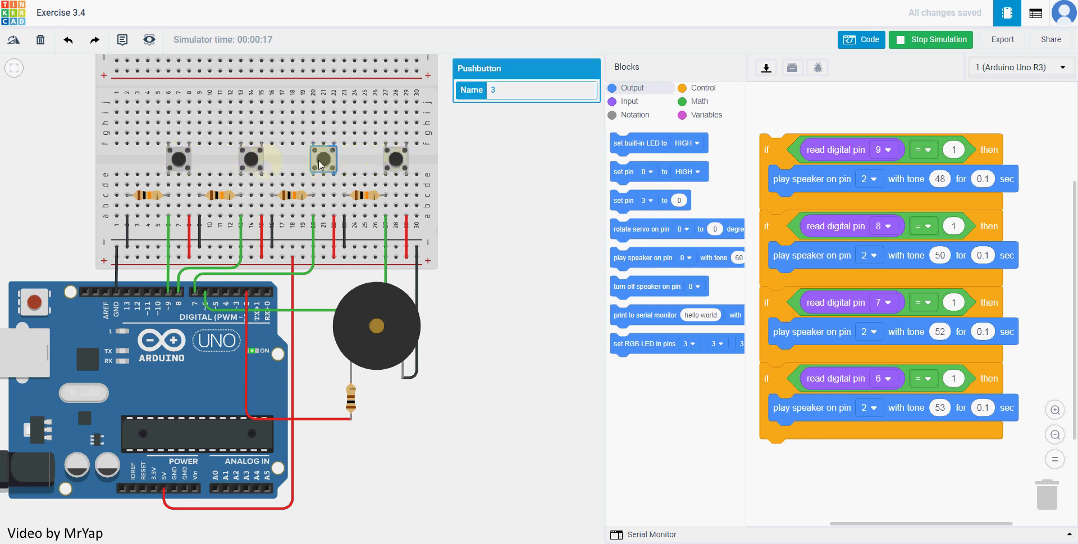
{"action": "left_click", "coordinate": [937, 40]}
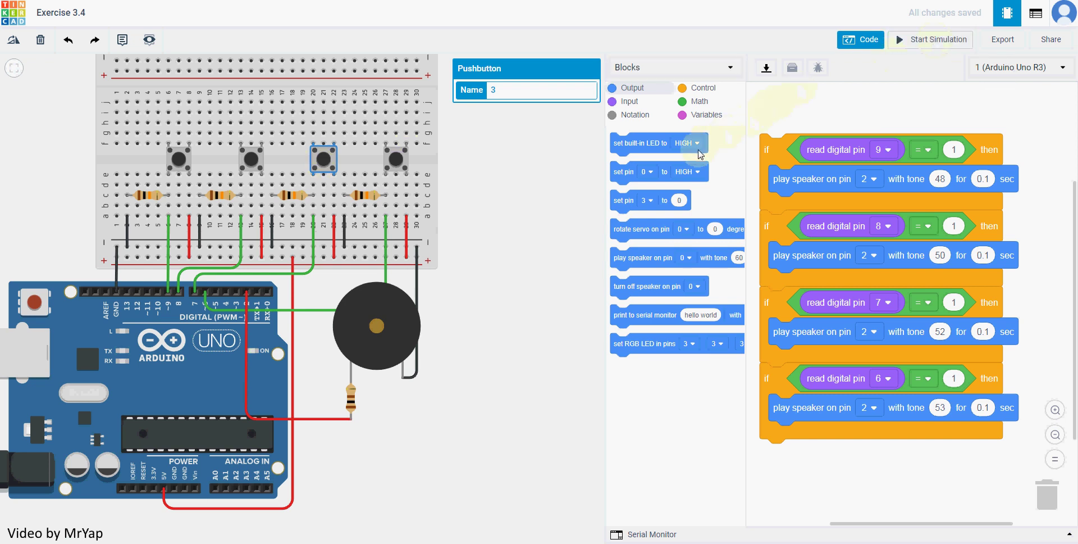
{"action": "left_click", "coordinate": [528, 247]}
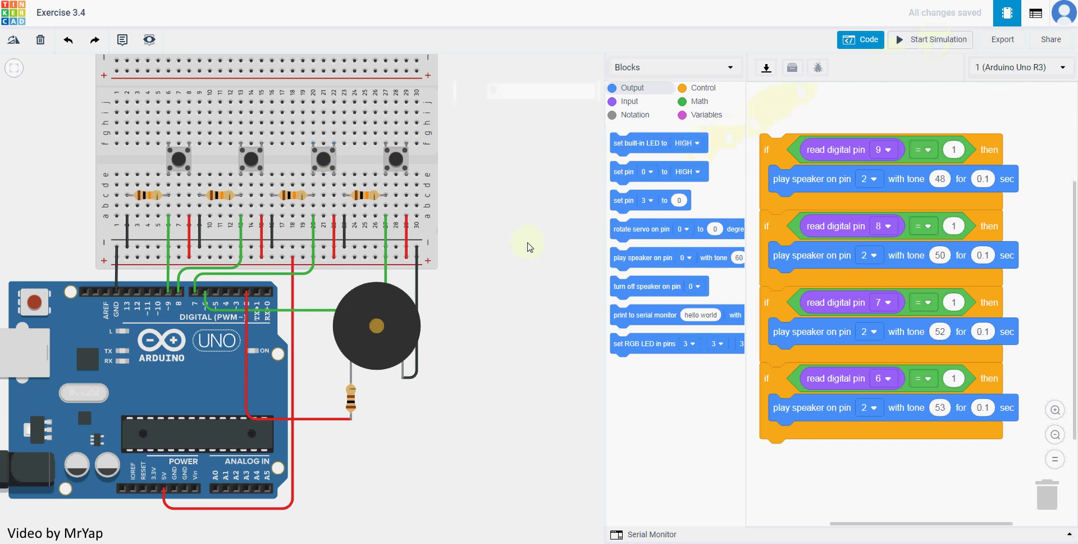
Close the code editor and centre the four-button piano circuit on the canvas.
{"action": "left_click", "coordinate": [857, 39]}
{"action": "left_click_drag", "start_coordinate": [551, 223], "coordinate": [782, 207]}
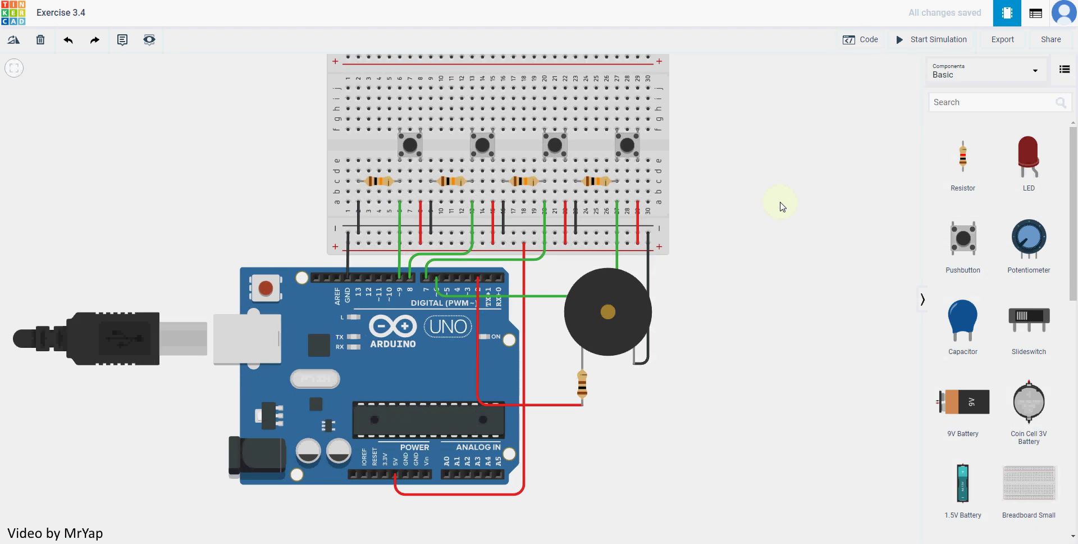
{"action": "left_click_drag", "start_coordinate": [782, 206], "coordinate": [611, 192]}
{"action": "scroll", "coordinate": [746, 216], "scroll_direction": "down", "scroll_amount": 2}
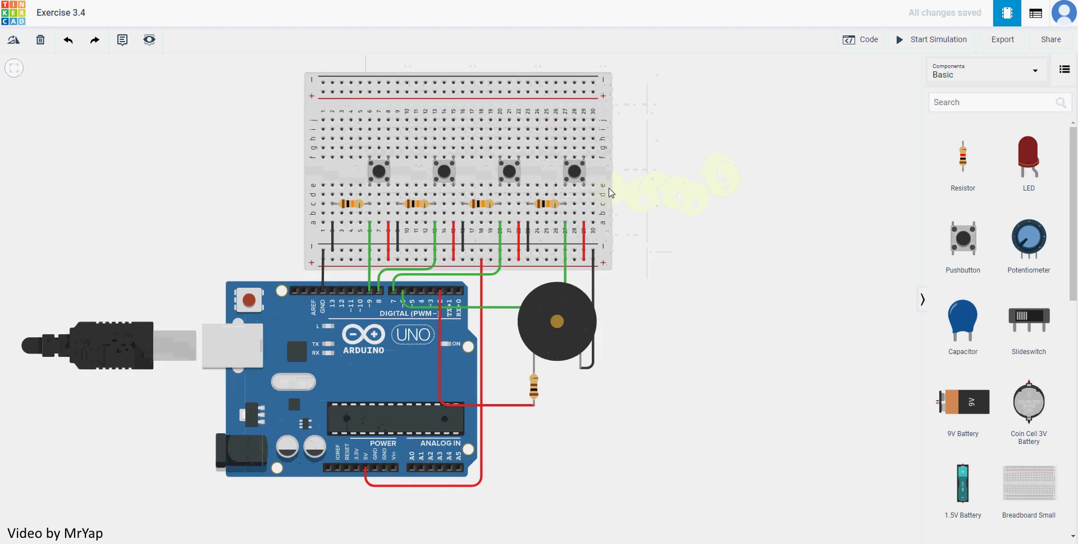